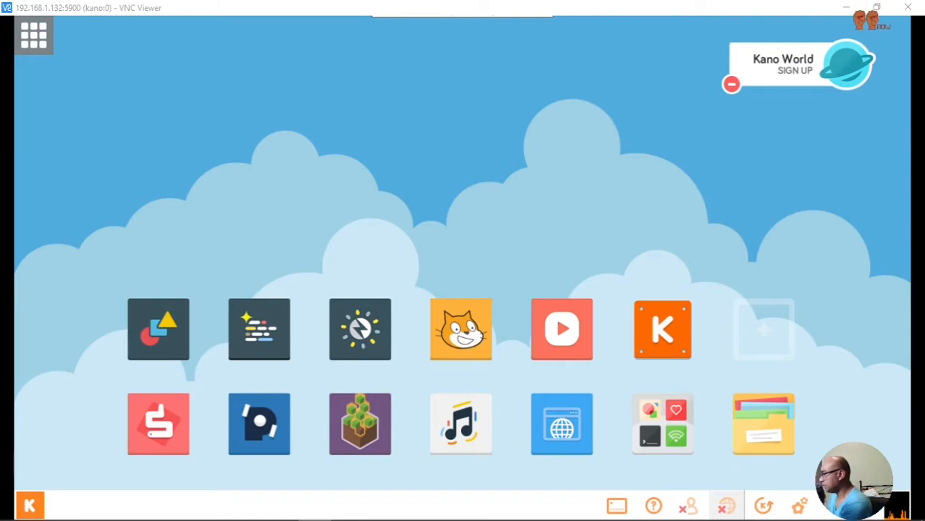
Step: Launch Tux Paint from the Games group of the Kano desktop
{"action": "left_click", "coordinate": [30, 506]}
{"action": "mouse_move", "coordinate": [80, 199]}
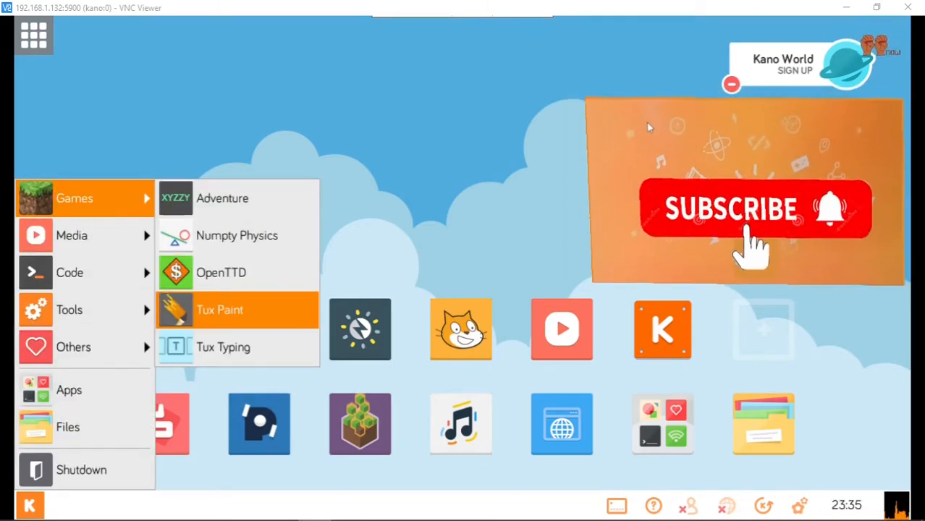
{"action": "left_click", "coordinate": [246, 312]}
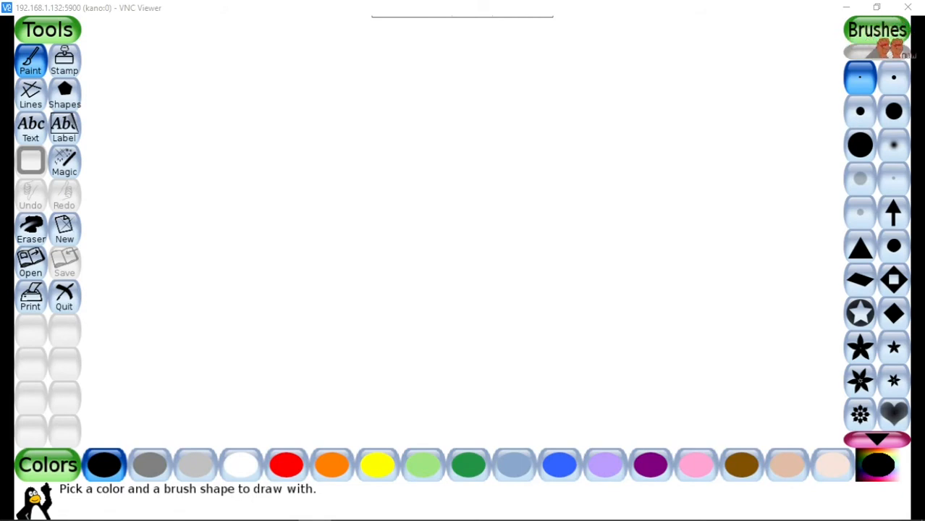
Step: Start a new drawing from the elephant outline picture, with the Stamp tool active
{"action": "left_click", "coordinate": [64, 61]}
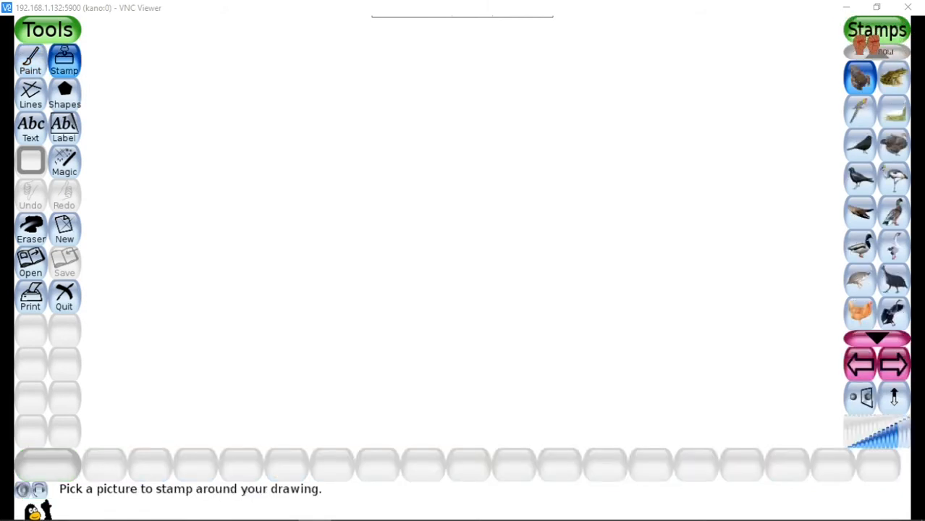
{"action": "key", "text": "ctrl+n"}
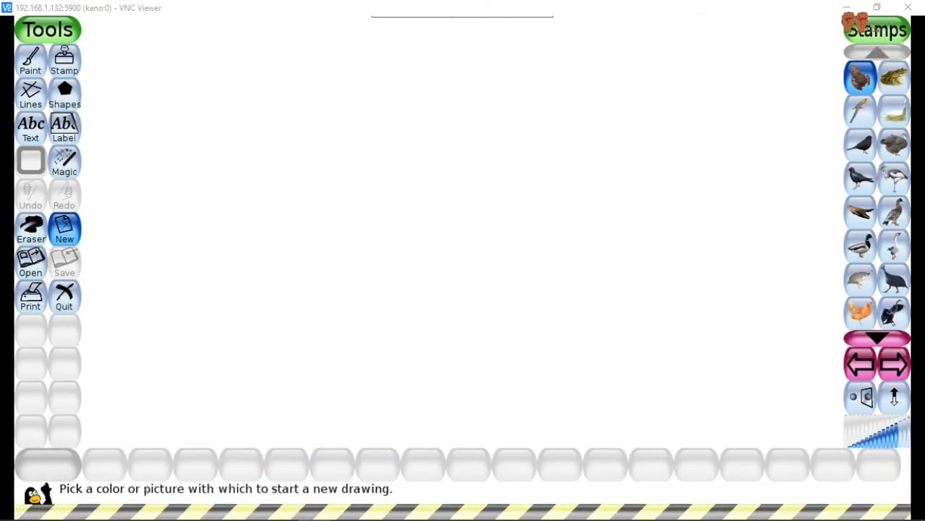
{"action": "scroll", "coordinate": [462, 223], "scroll_direction": "down", "scroll_amount": 5}
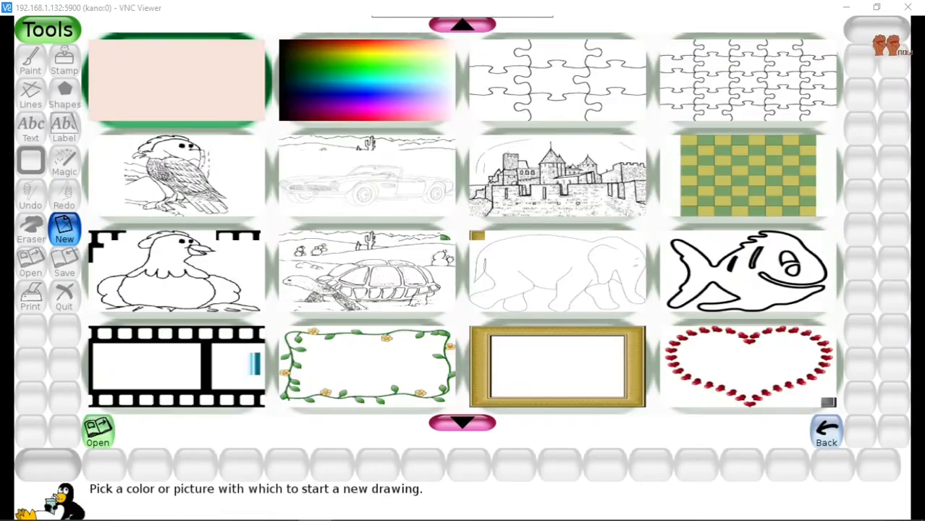
{"action": "scroll", "coordinate": [462, 223], "scroll_direction": "up", "scroll_amount": 2}
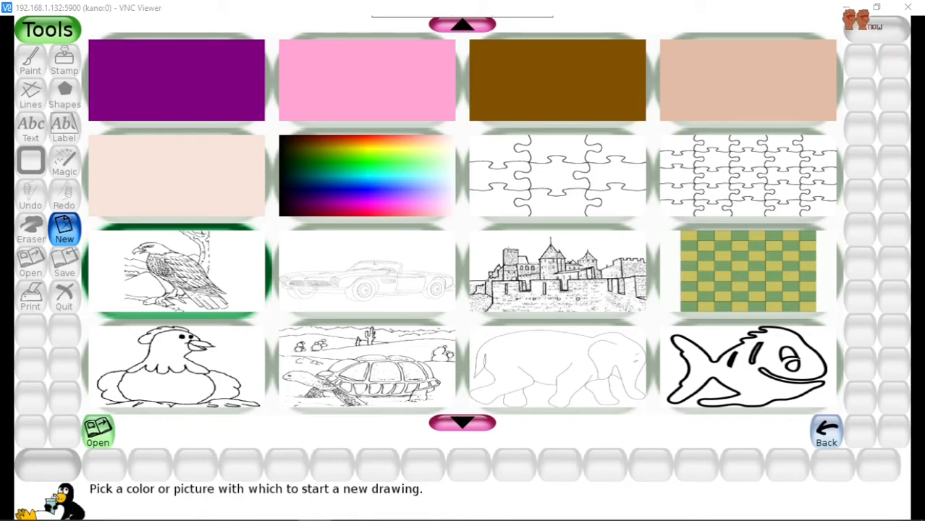
{"action": "left_click", "coordinate": [557, 366]}
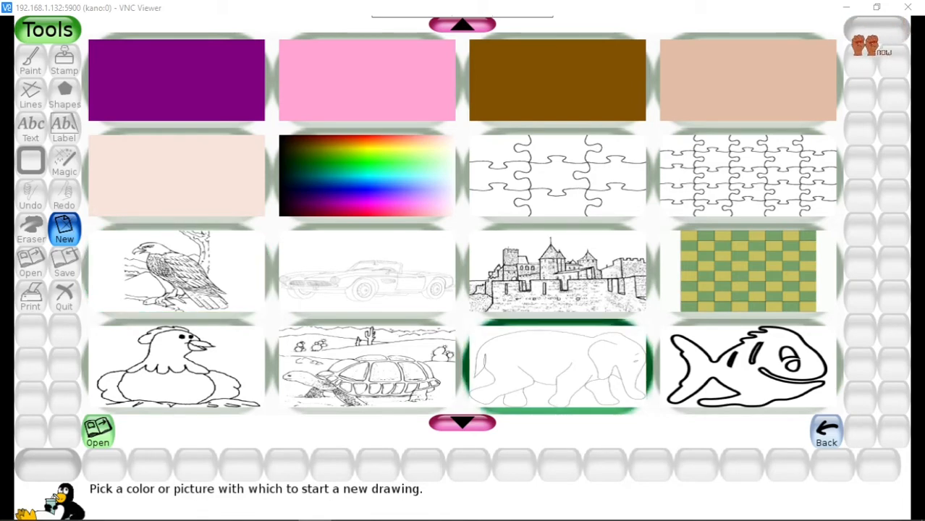
{"action": "left_click", "coordinate": [98, 431]}
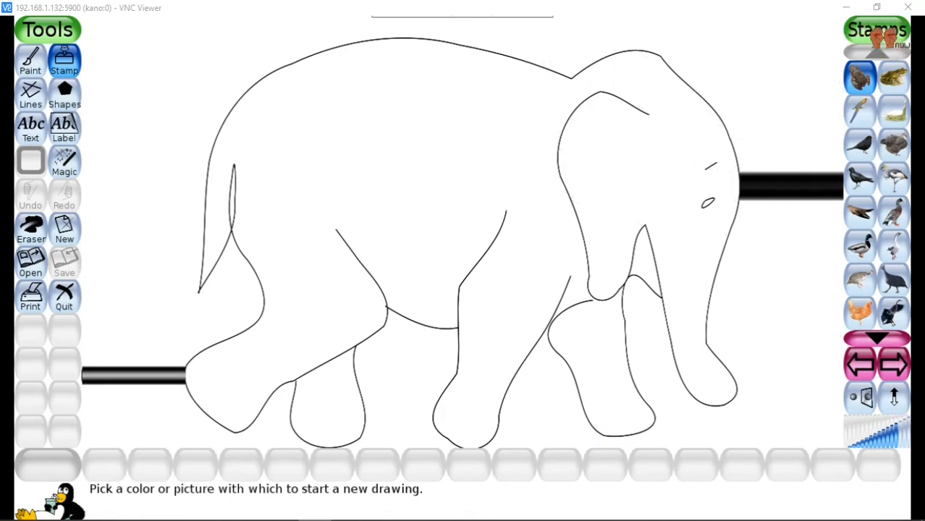
Step: Stamp a crow on the upper middle of the elephant's body
{"action": "scroll", "coordinate": [876, 181], "scroll_direction": "down", "scroll_amount": 2}
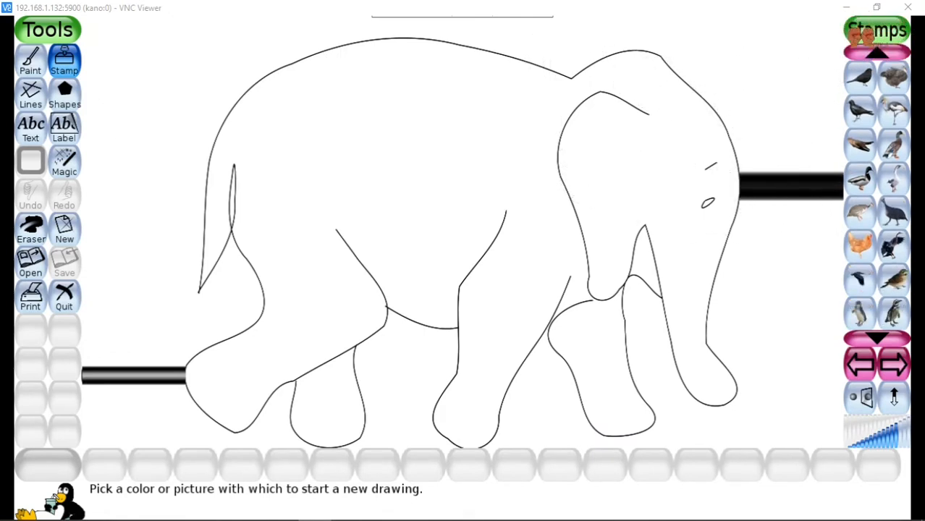
{"action": "left_click", "coordinate": [860, 110]}
{"action": "left_click", "coordinate": [429, 138]}
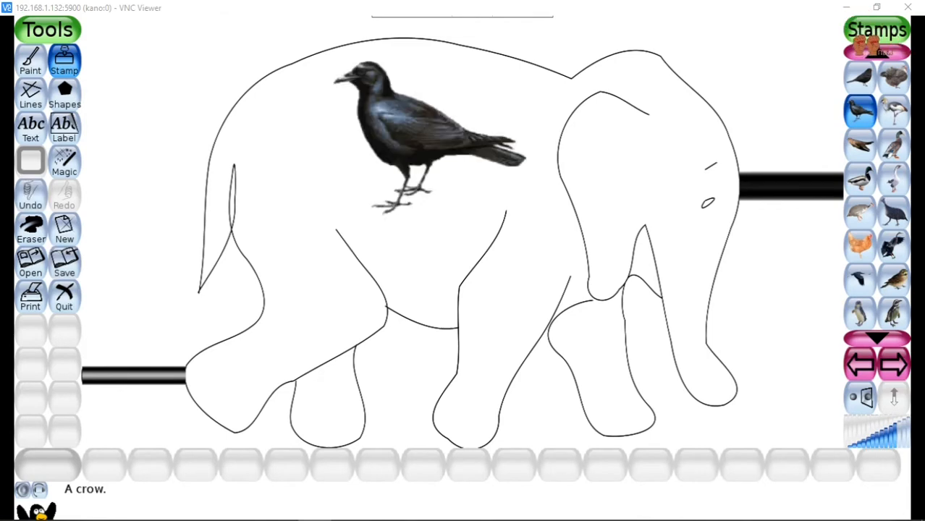
Step: Stamp two rainbow lorikeets, one on the elephant's forehead and one on its back just behind the head
{"action": "scroll", "coordinate": [876, 181], "scroll_direction": "down", "scroll_amount": 7}
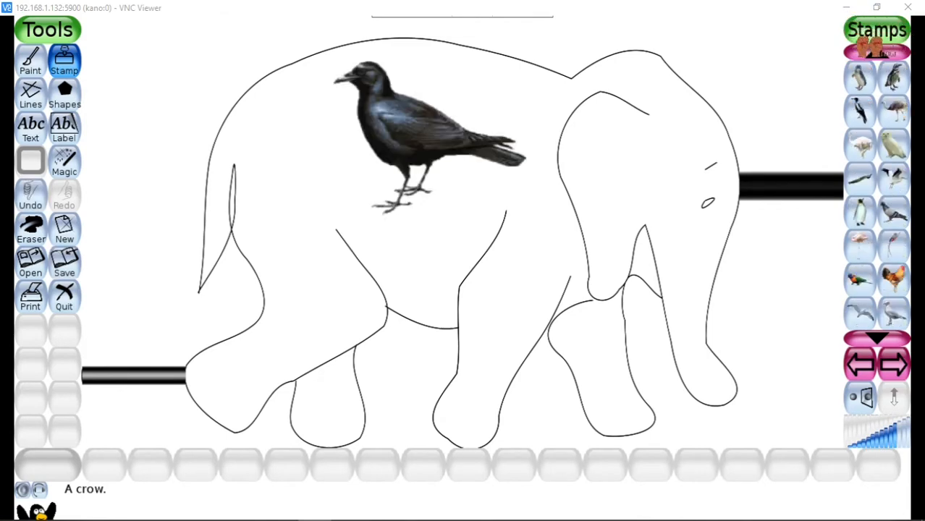
{"action": "scroll", "coordinate": [876, 181], "scroll_direction": "down", "scroll_amount": 4}
{"action": "left_click", "coordinate": [860, 244]}
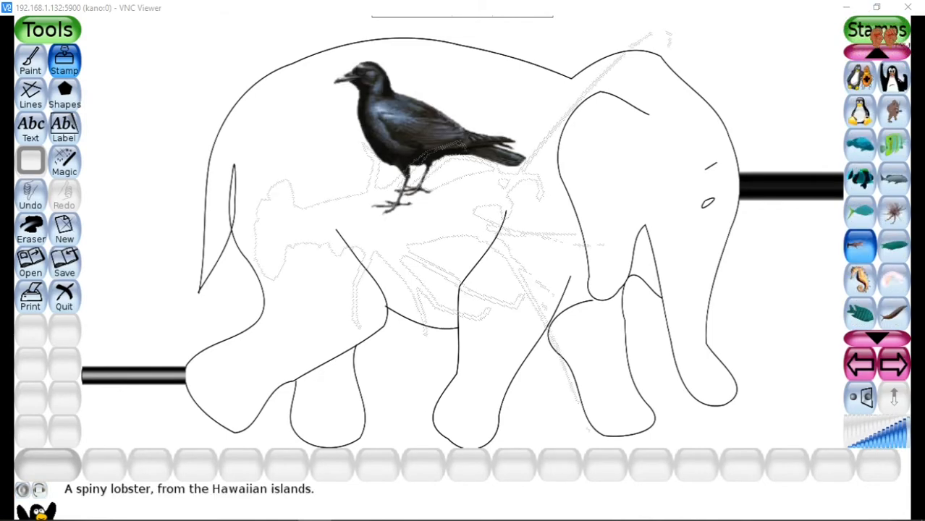
{"action": "scroll", "coordinate": [868, 48], "scroll_direction": "up", "scroll_amount": 7}
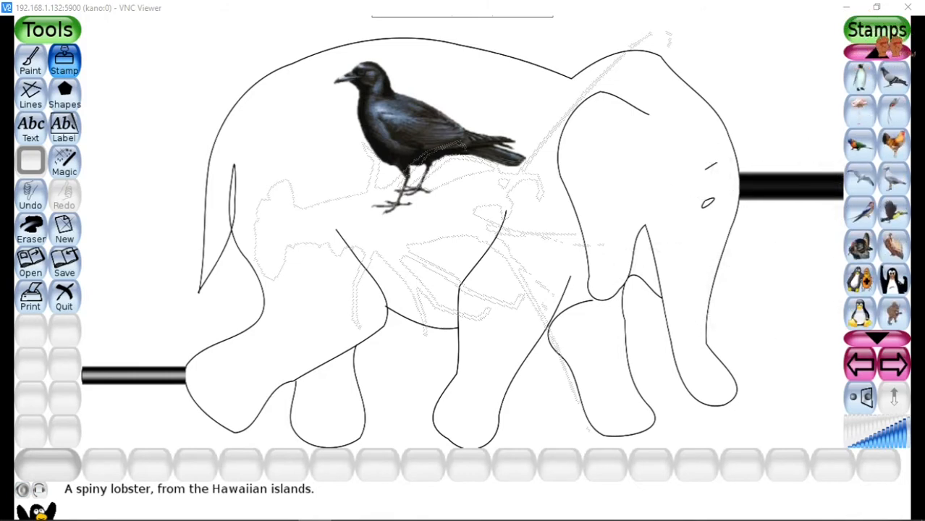
{"action": "left_click", "coordinate": [860, 178]}
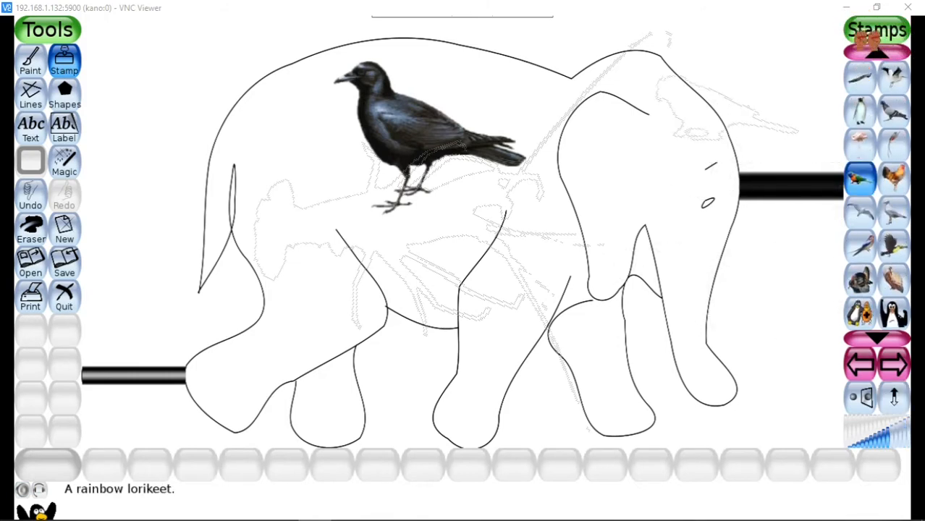
{"action": "left_click", "coordinate": [723, 105]}
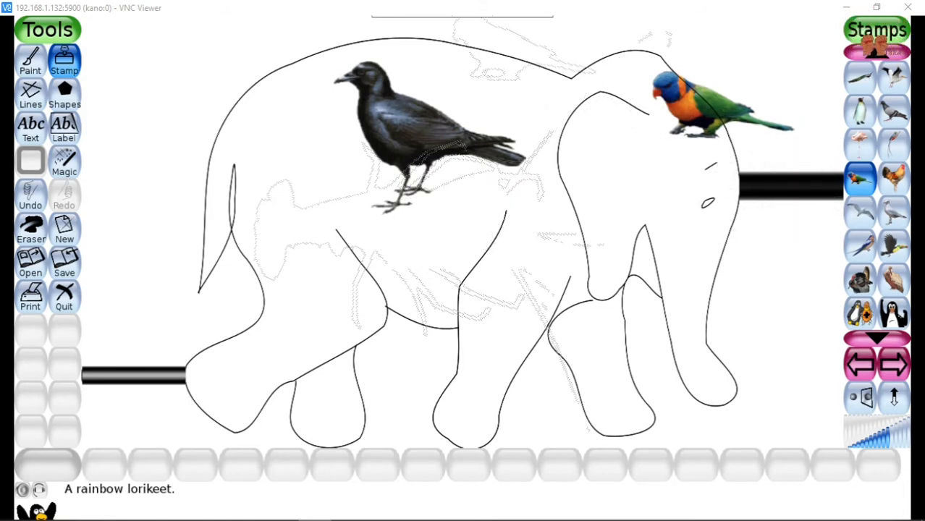
{"action": "left_click", "coordinate": [524, 50]}
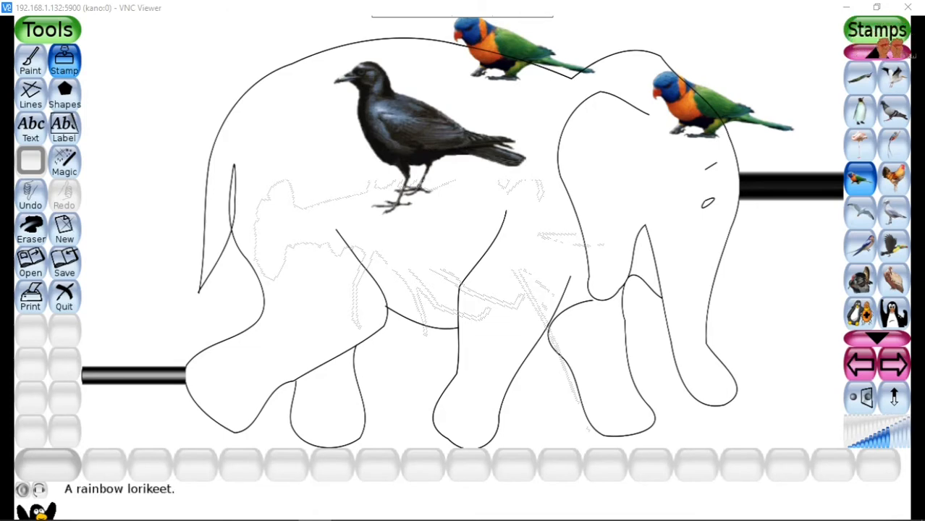
Step: Stamp a pigeon on the rear of the elephant's back, beside the crow
{"action": "left_click", "coordinate": [31, 94]}
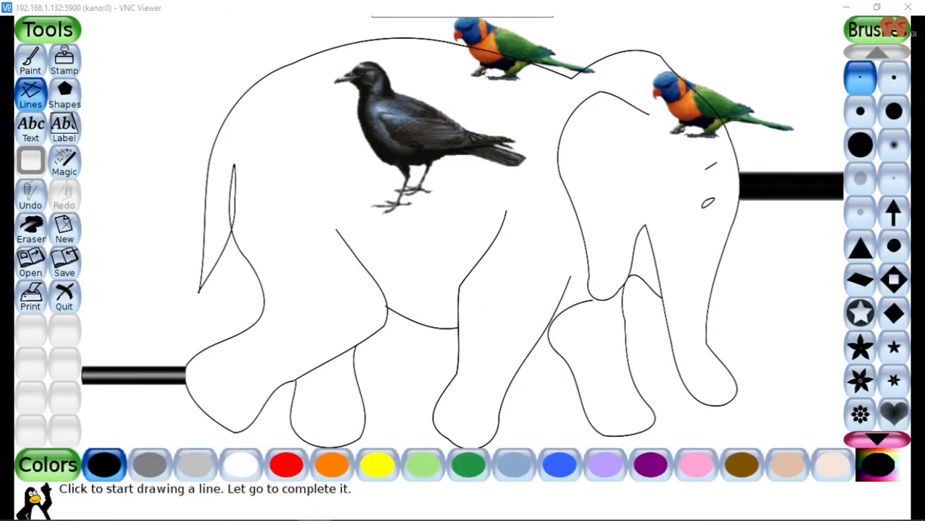
{"action": "left_click", "coordinate": [64, 60]}
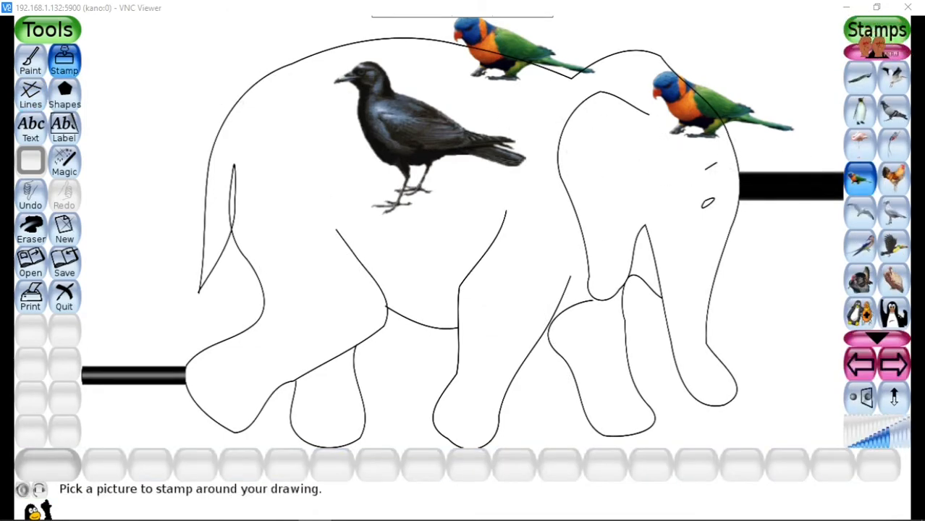
{"action": "left_click", "coordinate": [894, 110]}
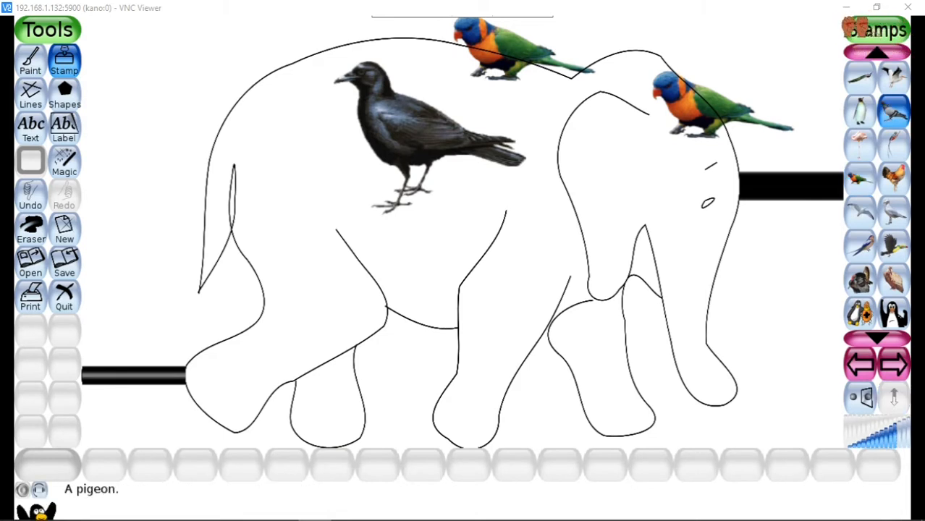
{"action": "left_click", "coordinate": [322, 84]}
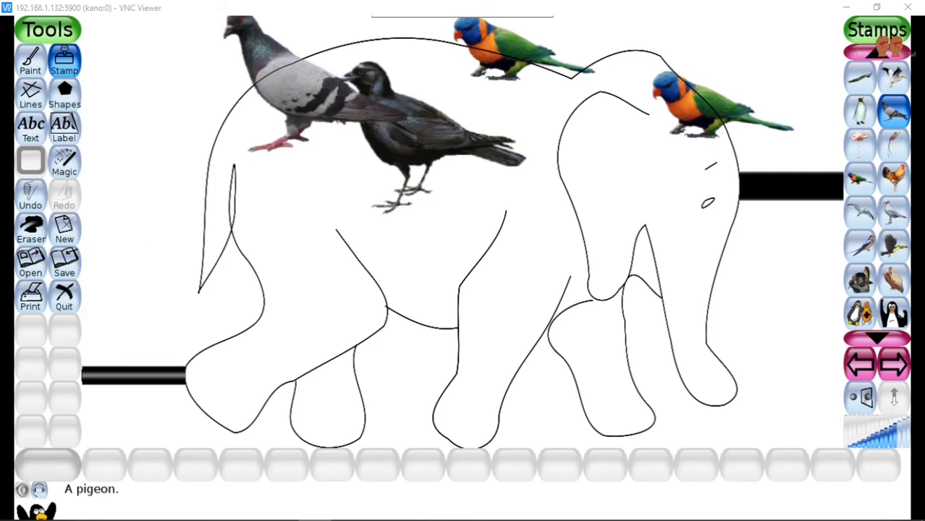
Step: Paint Foam magic bubbles across the elephant's legs, belly and head, and up along the space in front of its face
{"action": "left_click", "coordinate": [64, 162]}
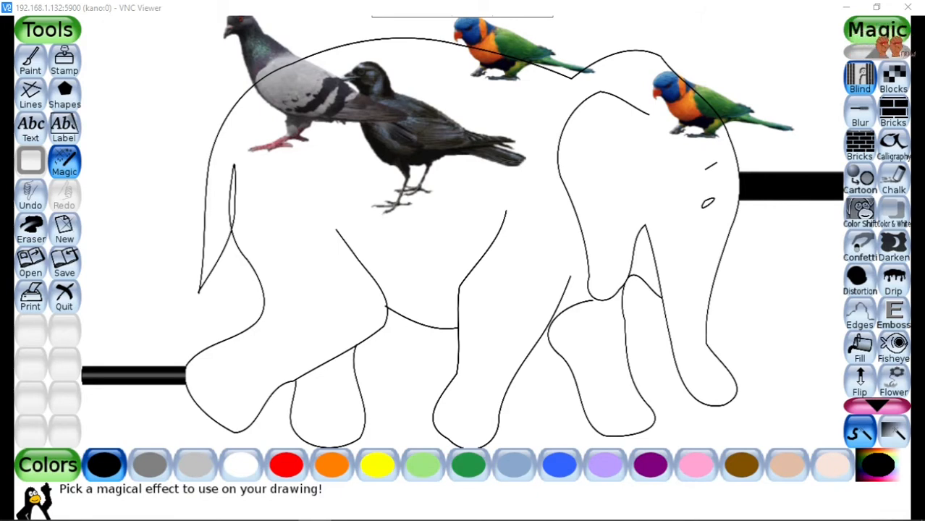
{"action": "scroll", "coordinate": [877, 228], "scroll_direction": "down", "scroll_amount": 2}
{"action": "left_click", "coordinate": [860, 348]}
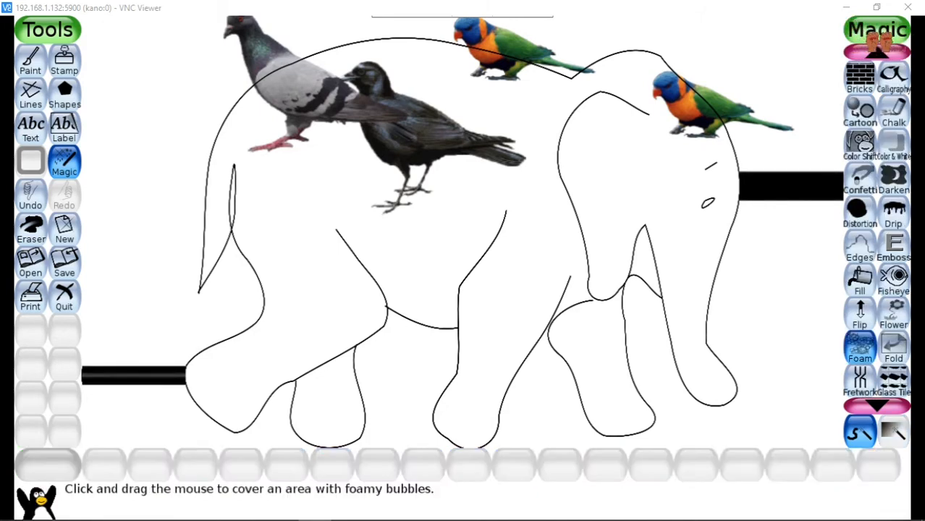
{"action": "mouse_move", "coordinate": [760, 399]}
{"action": "left_mouse_down"}
{"action": "mouse_move", "coordinate": [740, 386]}
{"action": "mouse_move", "coordinate": [569, 365]}
{"action": "mouse_move", "coordinate": [412, 305]}
{"action": "mouse_move", "coordinate": [316, 251]}
{"action": "mouse_move", "coordinate": [289, 261]}
{"action": "mouse_move", "coordinate": [208, 355]}
{"action": "mouse_move", "coordinate": [208, 369]}
{"action": "mouse_move", "coordinate": [362, 364]}
{"action": "mouse_move", "coordinate": [135, 217]}
{"action": "mouse_move", "coordinate": [104, 213]}
{"action": "mouse_move", "coordinate": [101, 254]}
{"action": "left_mouse_up"}
{"action": "left_click_drag", "start_coordinate": [500, 202], "coordinate": [735, 253]}
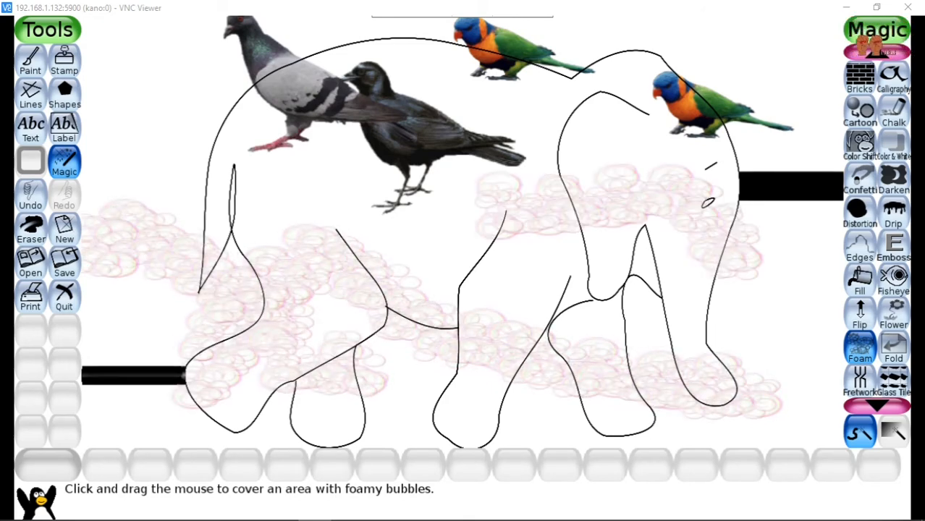
{"action": "mouse_move", "coordinate": [724, 355]}
{"action": "left_mouse_down"}
{"action": "mouse_move", "coordinate": [797, 119]}
{"action": "mouse_move", "coordinate": [782, 62]}
{"action": "left_mouse_up"}
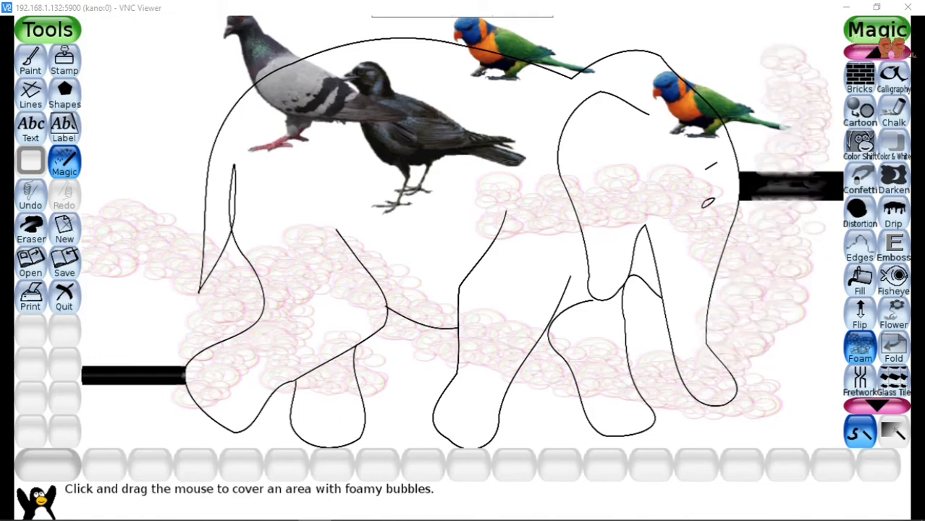
Step: Paint a yellow Hexagon Mosaic trail along the elephant's feet and up through the area behind its tail
{"action": "scroll", "coordinate": [861, 29], "scroll_direction": "down", "scroll_amount": 3}
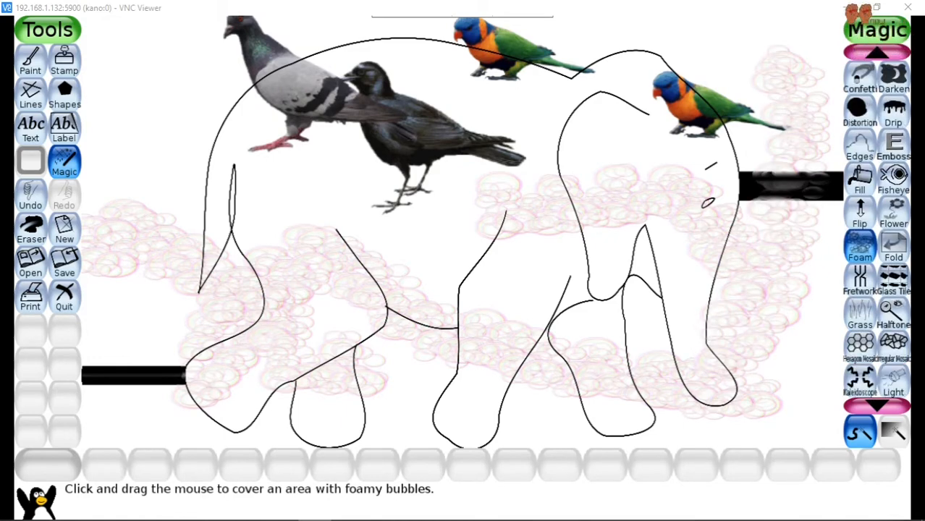
{"action": "left_click", "coordinate": [860, 346]}
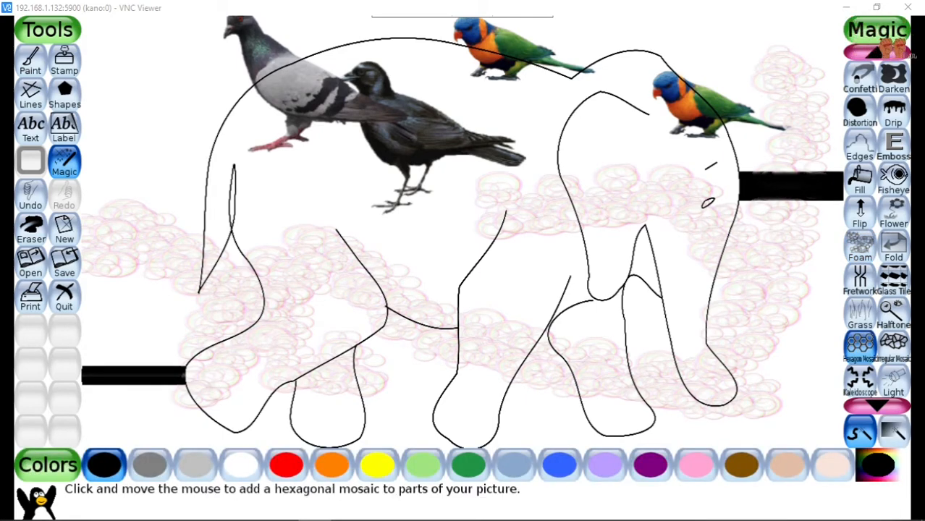
{"action": "scroll", "coordinate": [896, 51], "scroll_direction": "down", "scroll_amount": 1}
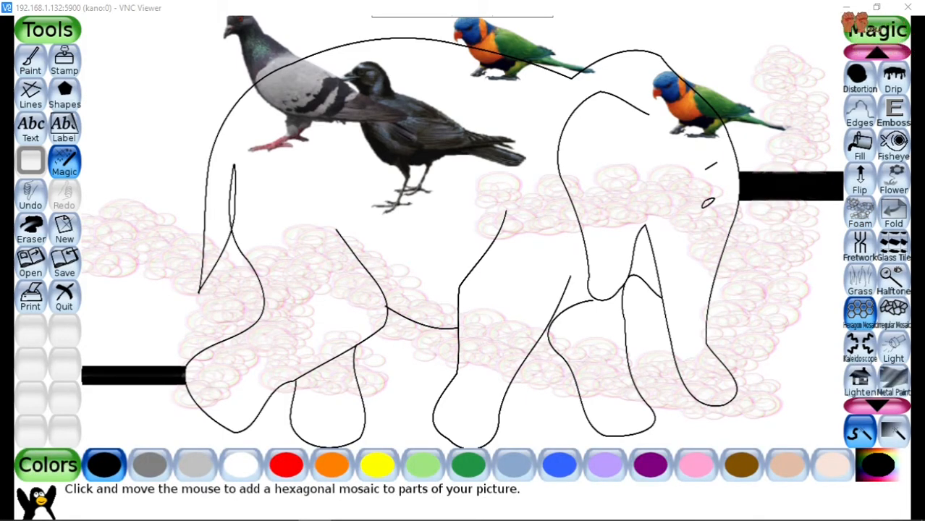
{"action": "left_click", "coordinate": [893, 348]}
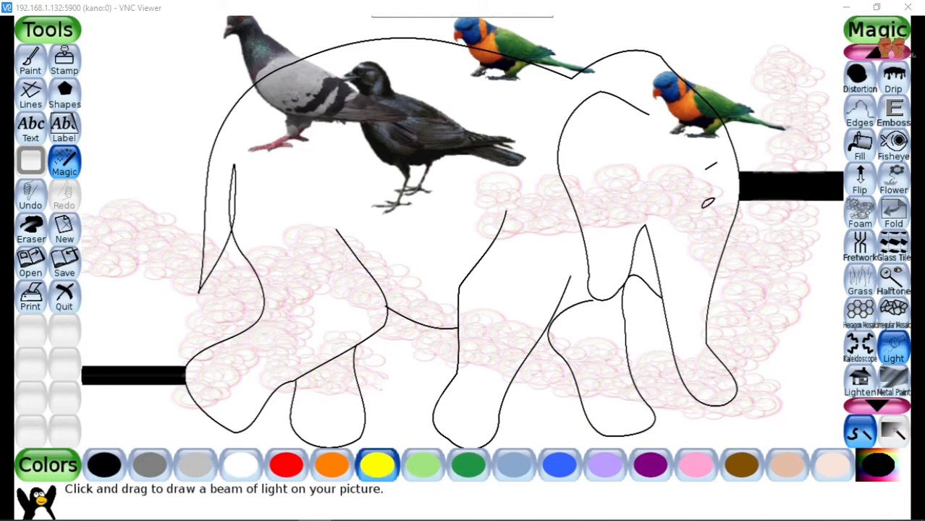
{"action": "left_click", "coordinate": [860, 313]}
{"action": "mouse_move", "coordinate": [530, 399]}
{"action": "left_mouse_down"}
{"action": "mouse_move", "coordinate": [159, 398]}
{"action": "mouse_move", "coordinate": [127, 320]}
{"action": "mouse_move", "coordinate": [127, 439]}
{"action": "mouse_move", "coordinate": [145, 366]}
{"action": "mouse_move", "coordinate": [135, 253]}
{"action": "mouse_move", "coordinate": [144, 105]}
{"action": "mouse_move", "coordinate": [294, 205]}
{"action": "left_mouse_up"}
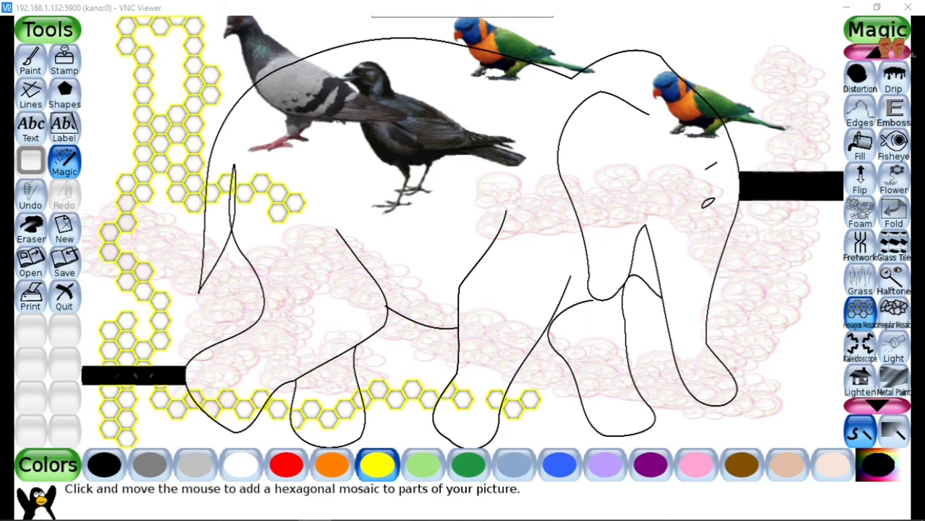
Step: Flip the whole picture upside down and flip it back upright
{"action": "left_click", "coordinate": [861, 179]}
{"action": "left_click", "coordinate": [464, 232]}
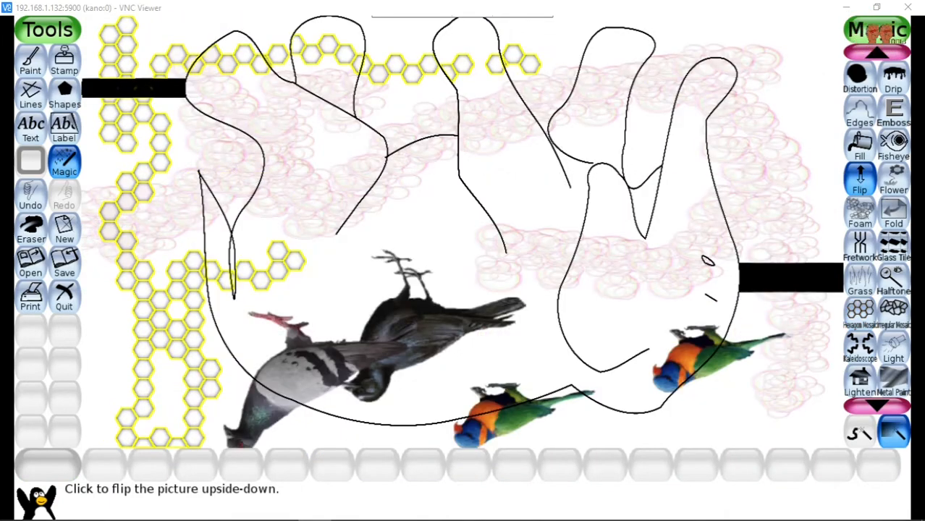
{"action": "left_click", "coordinate": [463, 232]}
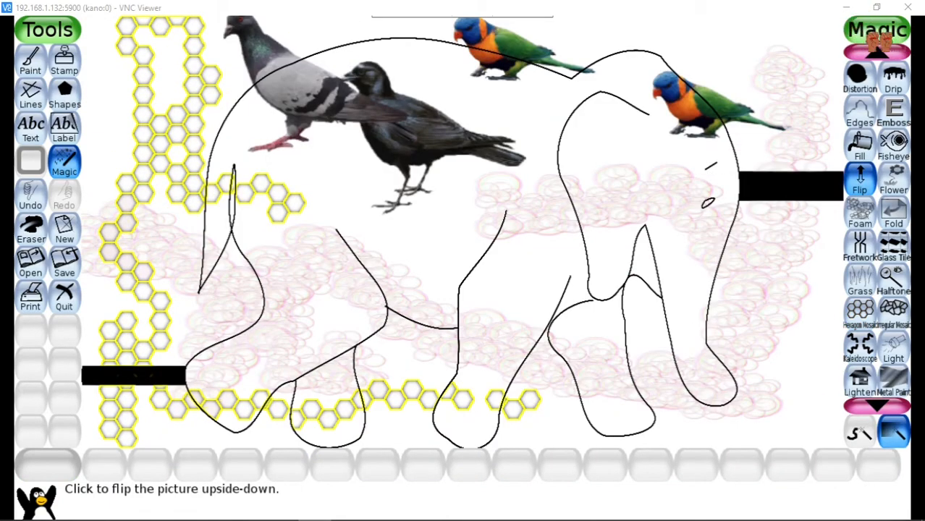
Step: Fill the elephant's main body area and the foot of its middle leg with brown
{"action": "left_click", "coordinate": [860, 145]}
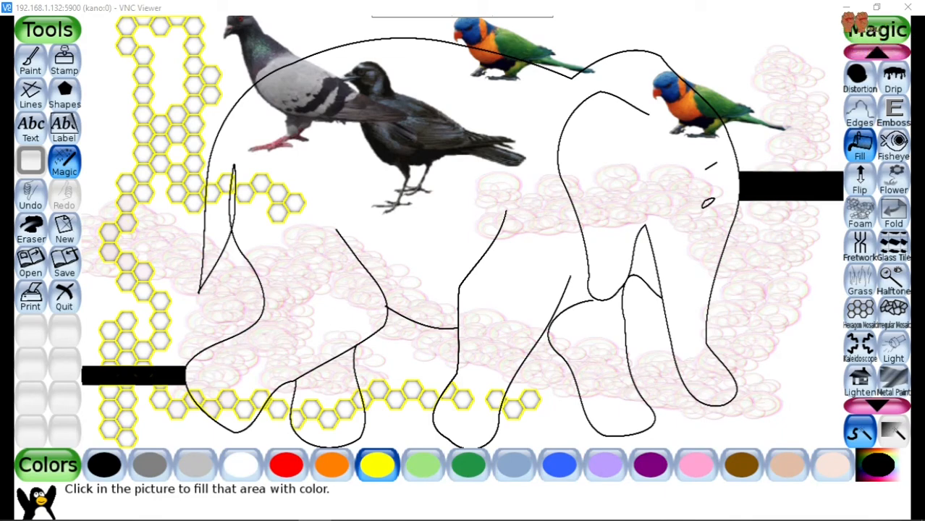
{"action": "left_click", "coordinate": [741, 464]}
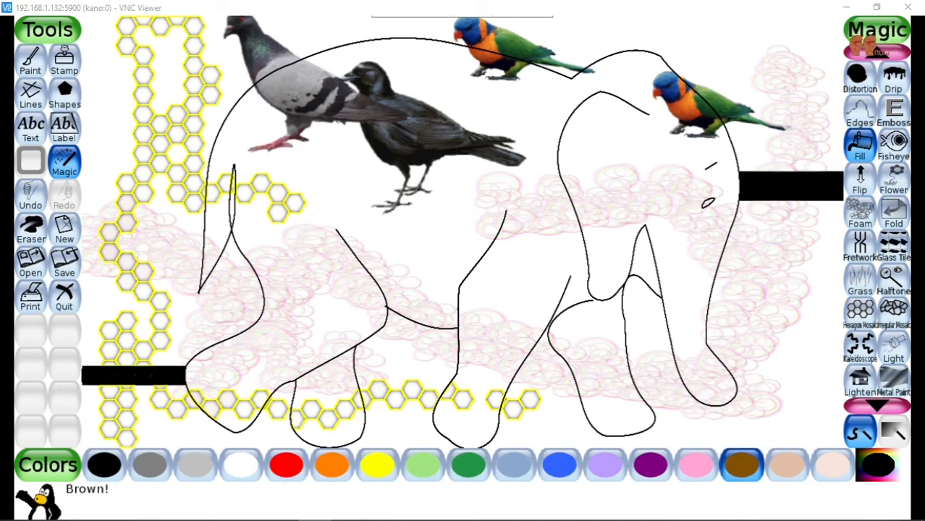
{"action": "left_click", "coordinate": [449, 218]}
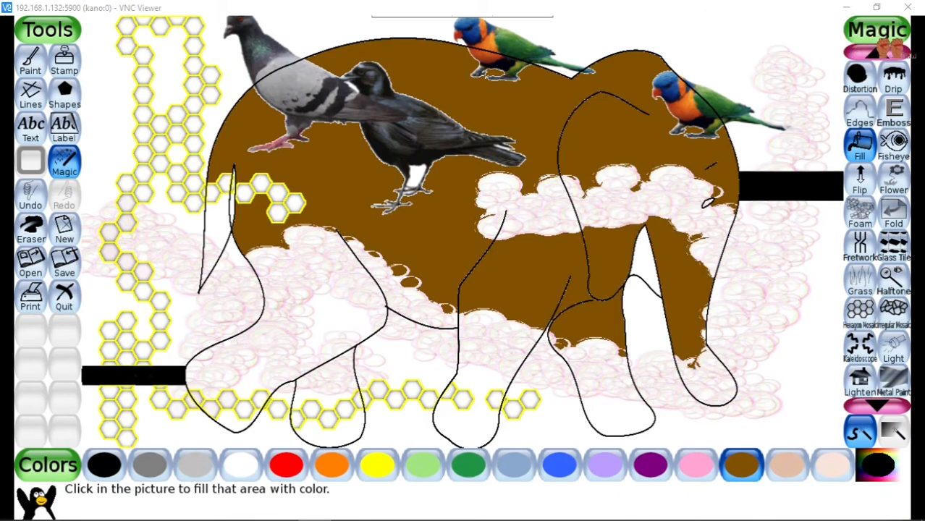
{"action": "left_click", "coordinate": [469, 420]}
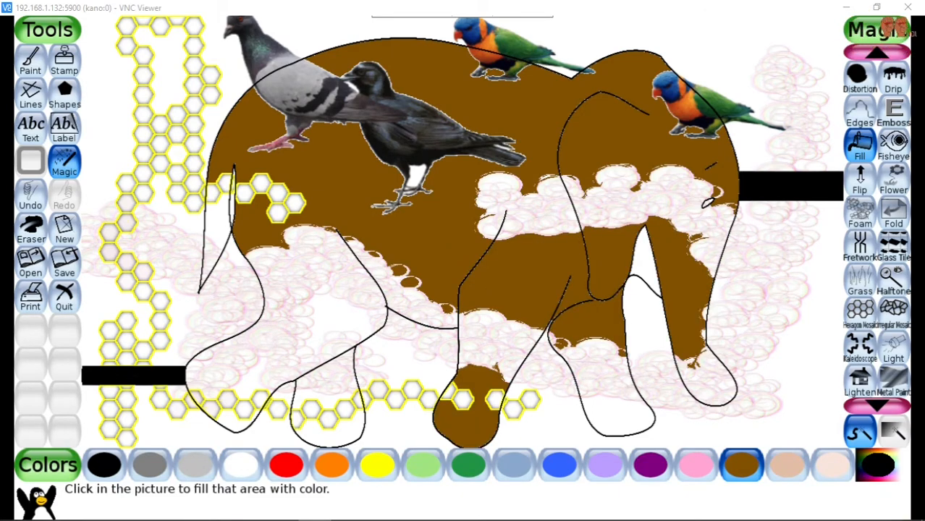
Step: Fill the elephant's rear thigh, the gap beside its trunk, its tail and its hind feet with brown
{"action": "left_click", "coordinate": [339, 319]}
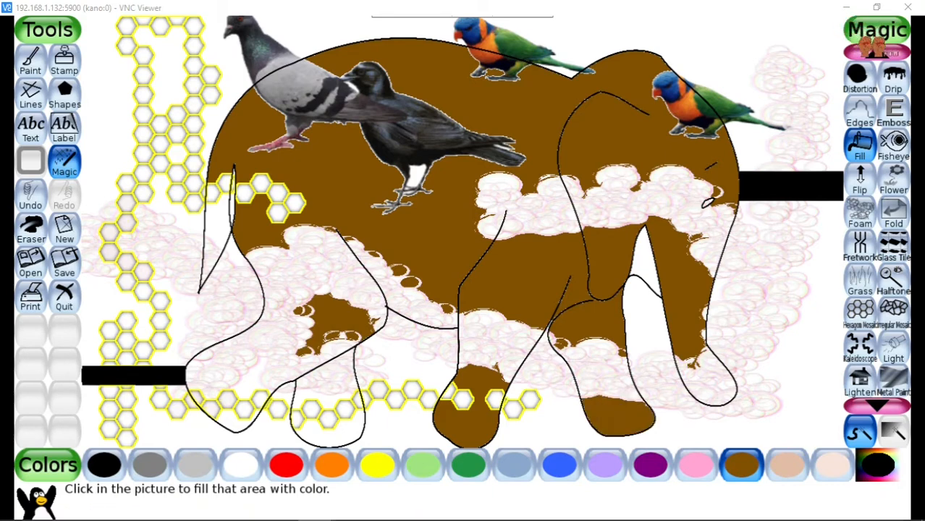
{"action": "left_click", "coordinate": [644, 257]}
{"action": "left_click", "coordinate": [218, 225]}
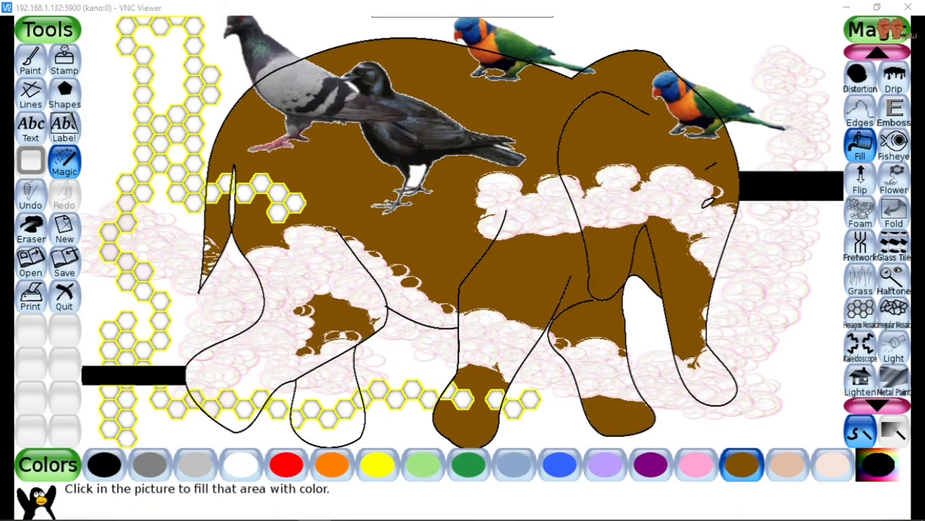
{"action": "left_click", "coordinate": [329, 432]}
{"action": "left_click", "coordinate": [326, 396]}
{"action": "left_click", "coordinate": [255, 376]}
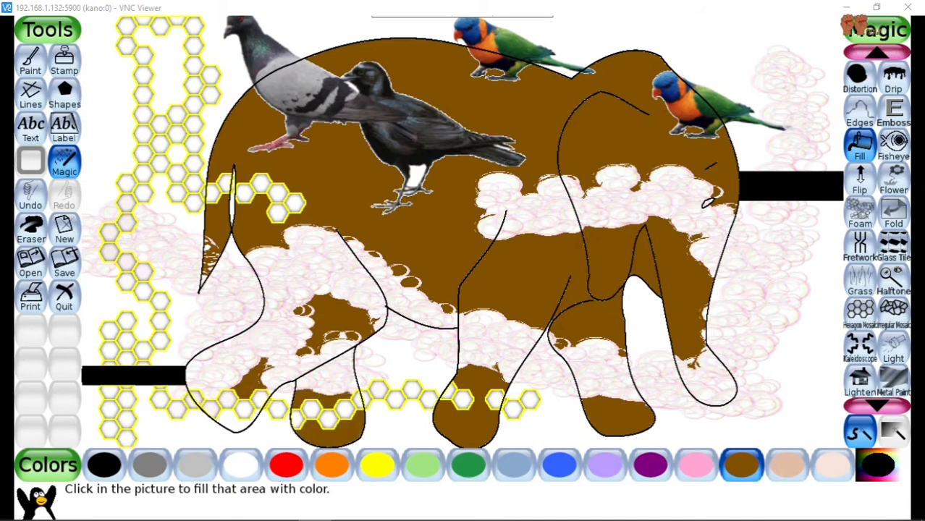
{"action": "left_click", "coordinate": [236, 423]}
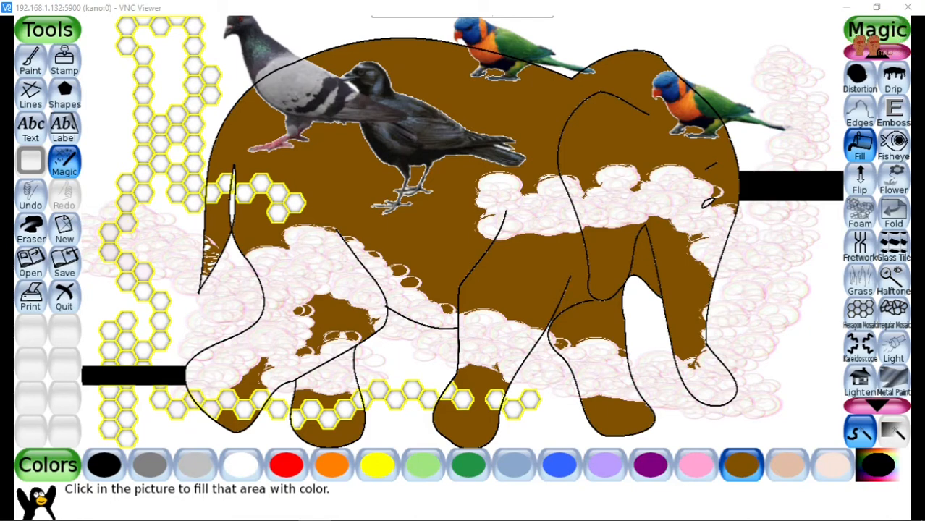
Step: Fill the background behind the elephant, above its back and in front of its head and trunk with blue
{"action": "left_click", "coordinate": [559, 465]}
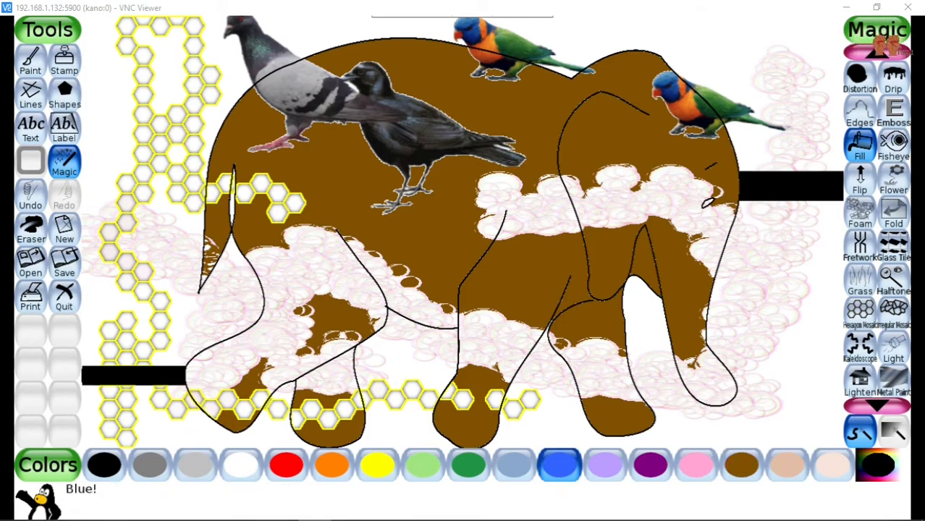
{"action": "left_click", "coordinate": [102, 295]}
{"action": "left_click", "coordinate": [107, 108]}
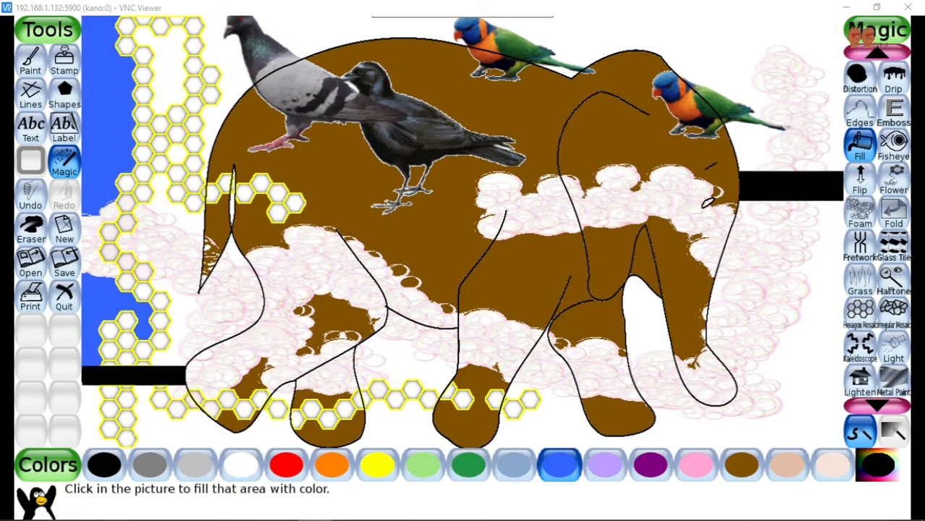
{"action": "left_click", "coordinate": [217, 47]}
{"action": "left_click", "coordinate": [166, 72]}
{"action": "left_click", "coordinate": [362, 28]}
{"action": "left_click", "coordinate": [688, 36]}
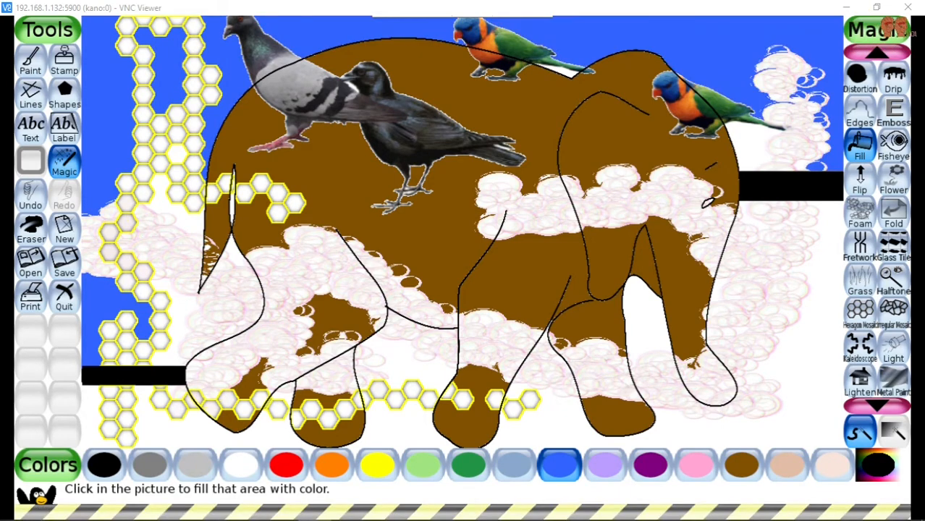
{"action": "left_click", "coordinate": [753, 149]}
{"action": "left_click", "coordinate": [811, 326]}
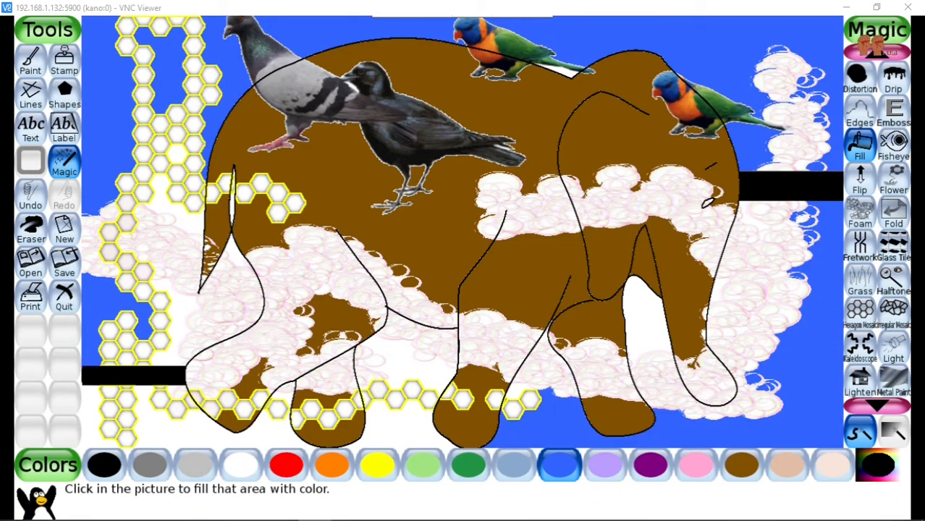
Step: Fill the background gaps under the belly, around the hind feet, between trunk and front leg, and around the tail with blue
{"action": "left_click", "coordinate": [399, 428]}
{"action": "left_click", "coordinate": [409, 366]}
{"action": "left_click", "coordinate": [181, 432]}
{"action": "left_click", "coordinate": [93, 417]}
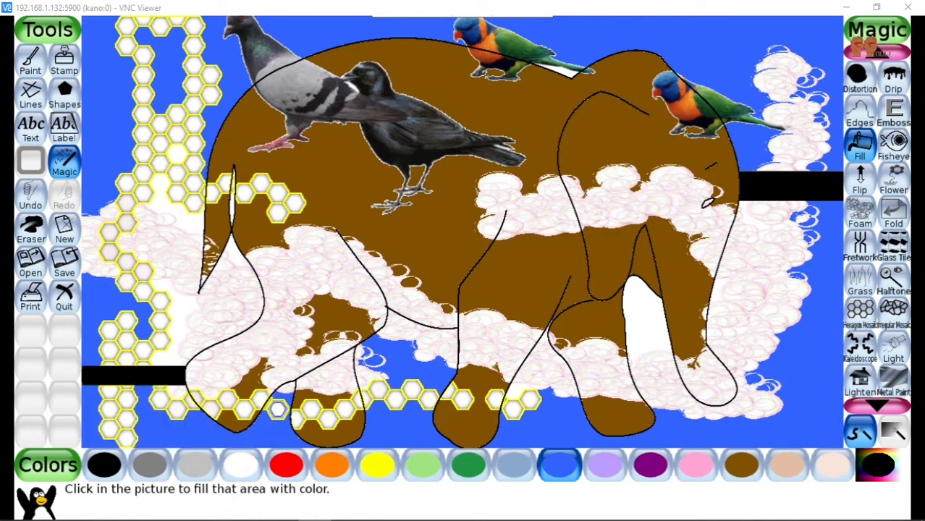
{"action": "left_click", "coordinate": [645, 318]}
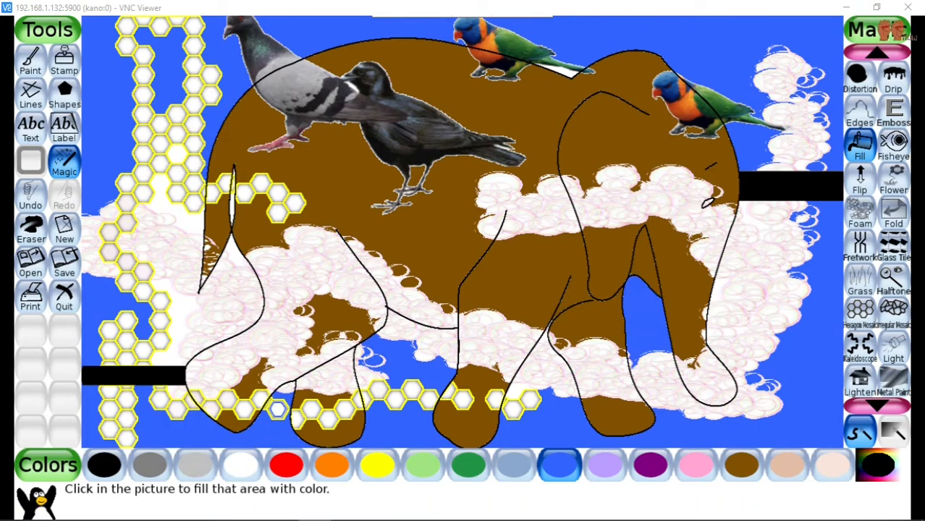
{"action": "left_click", "coordinate": [232, 254]}
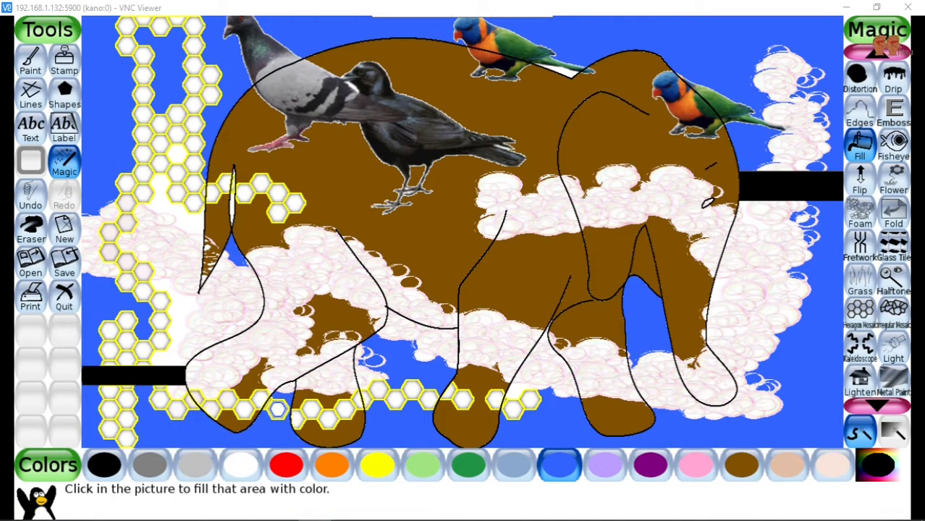
{"action": "left_click", "coordinate": [185, 210]}
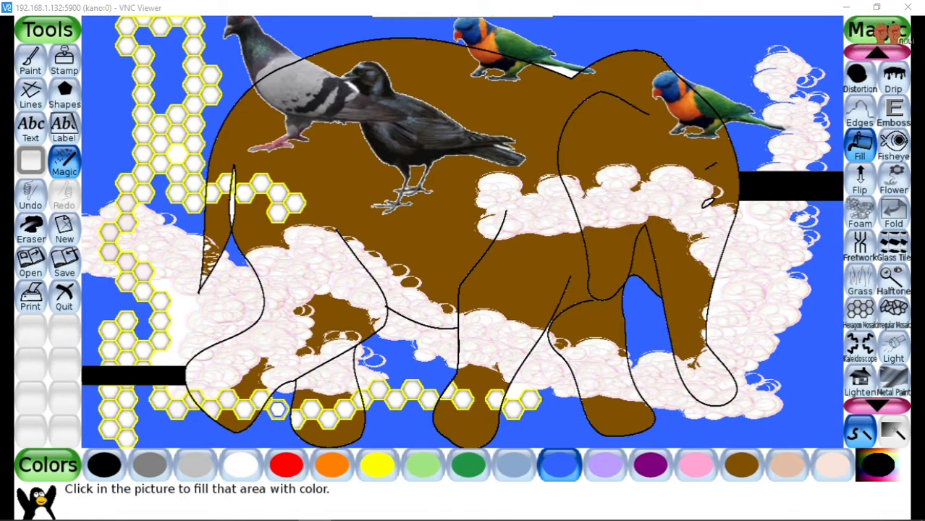
Step: Draw Grass magic tufts in blue and light green on the ground in front of the elephant's feet
{"action": "left_click", "coordinate": [860, 279]}
{"action": "left_click", "coordinate": [787, 433]}
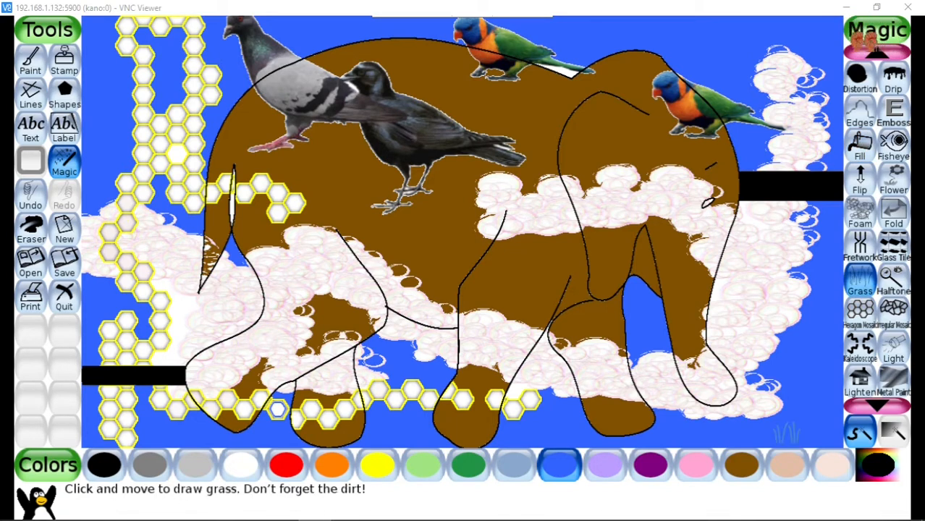
{"action": "left_click", "coordinate": [423, 465]}
{"action": "left_click", "coordinate": [684, 434]}
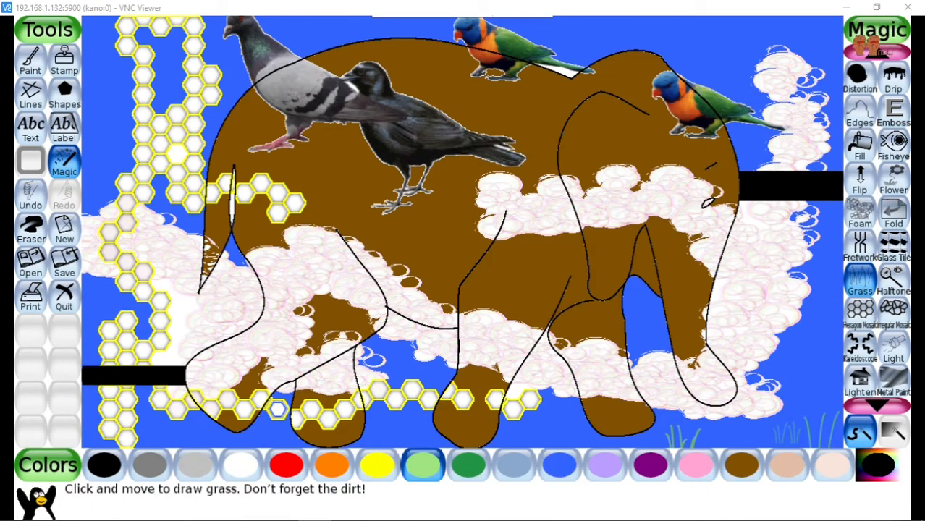
Step: Add dark green grass tufts beside the front feet, in front of the trunk and in the gap behind the trunk
{"action": "left_click", "coordinate": [469, 464]}
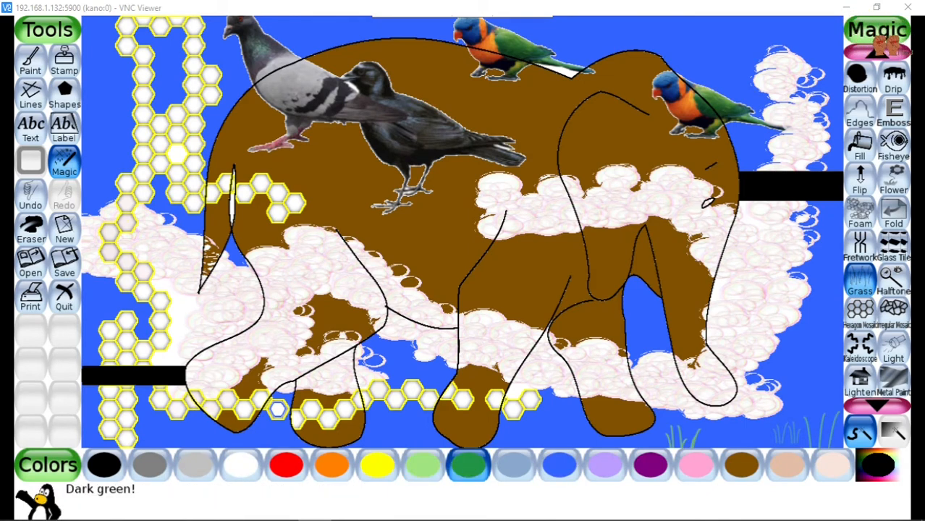
{"action": "left_click", "coordinate": [540, 435]}
{"action": "left_click", "coordinate": [682, 420]}
{"action": "left_click", "coordinate": [822, 387]}
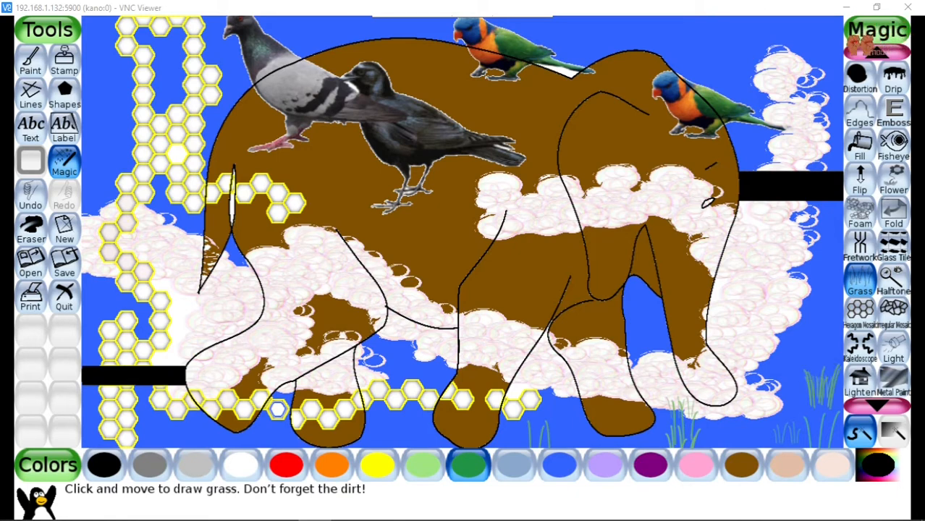
{"action": "left_click", "coordinate": [793, 388]}
{"action": "left_click", "coordinate": [675, 359]}
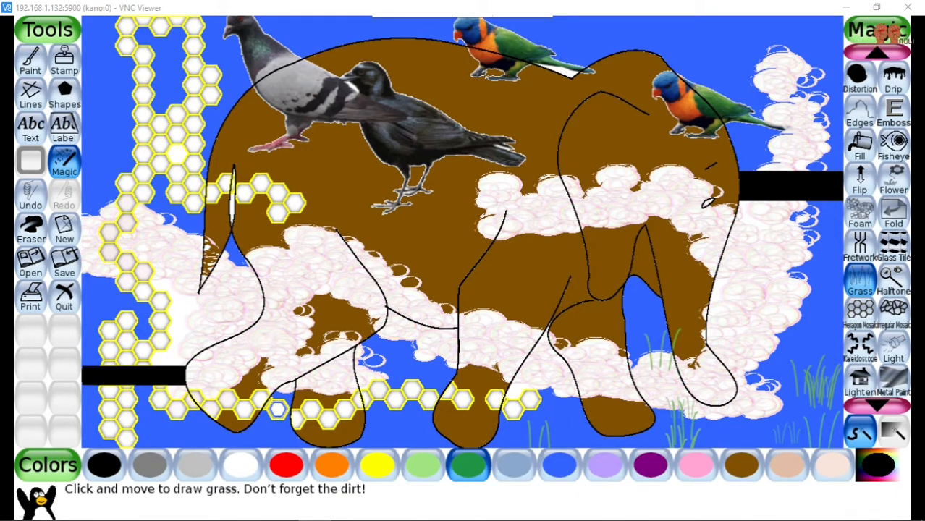
Step: Add dark green grass tufts under the belly, around the hind feet and up behind the elephant
{"action": "left_click", "coordinate": [411, 384]}
{"action": "left_click", "coordinate": [253, 425]}
{"action": "left_click", "coordinate": [155, 423]}
{"action": "left_click", "coordinate": [102, 402]}
{"action": "left_click", "coordinate": [105, 313]}
Step: Add more dark green grass up the edge in front of the elephant, behind its trunk and between its middle and front feet
{"action": "left_click", "coordinate": [822, 349]}
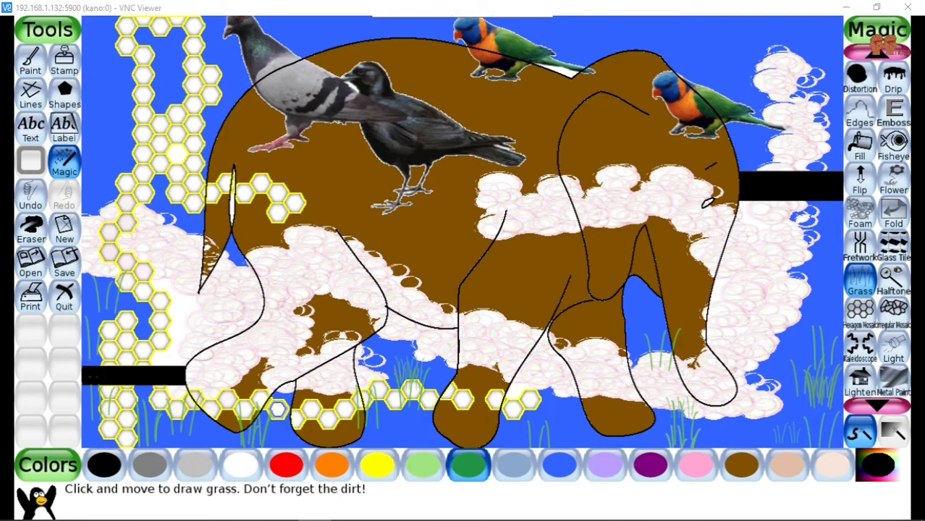
{"action": "left_click", "coordinate": [830, 310]}
{"action": "left_click", "coordinate": [830, 274]}
{"action": "left_click", "coordinate": [679, 353]}
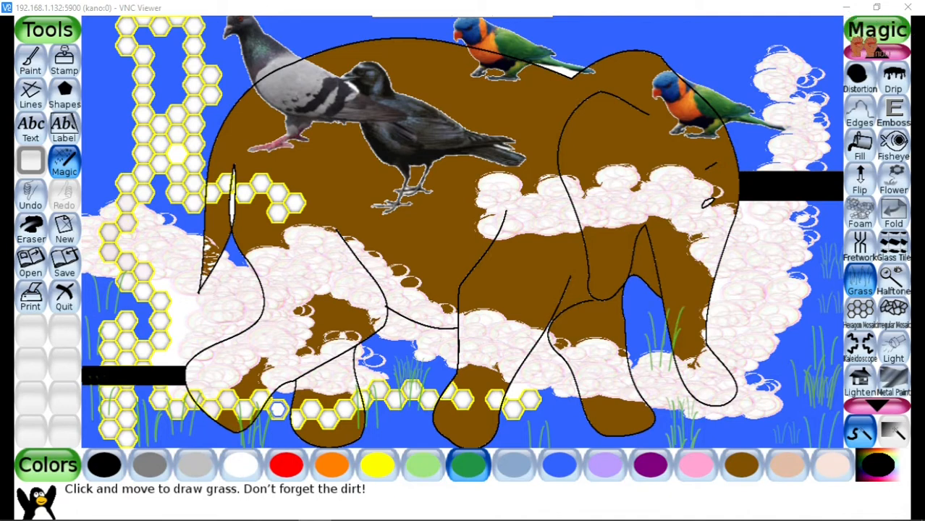
{"action": "left_click", "coordinate": [641, 326]}
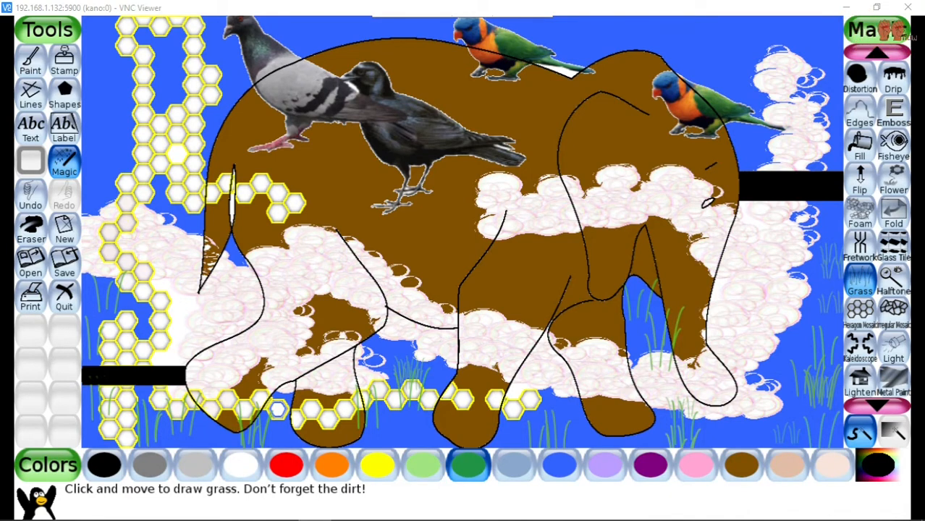
{"action": "left_click", "coordinate": [518, 442]}
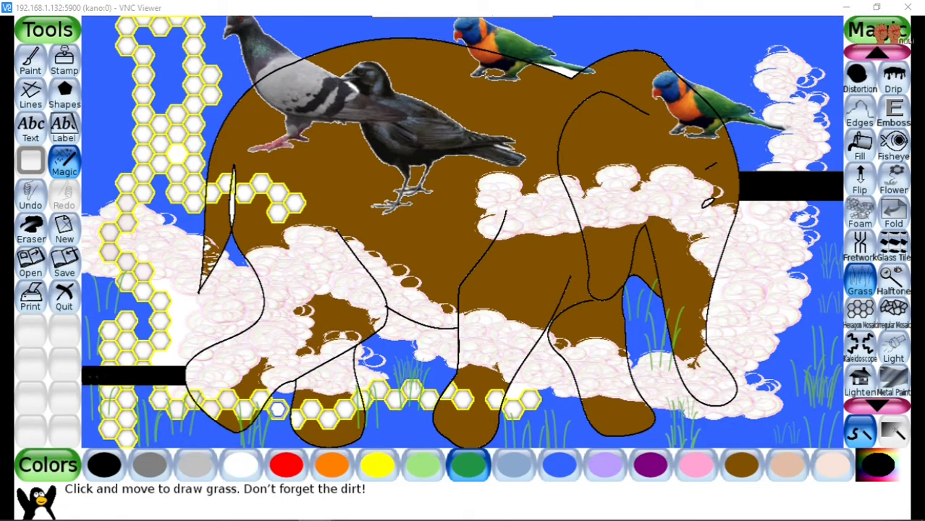
Step: Paint dense dark green grass over the foam by the trunk, across the front feet, and up the honeycomb behind the tail
{"action": "scroll", "coordinate": [877, 239], "scroll_direction": "up", "scroll_amount": 1}
{"action": "mouse_move", "coordinate": [778, 420]}
{"action": "left_mouse_down"}
{"action": "mouse_move", "coordinate": [753, 341]}
{"action": "mouse_move", "coordinate": [601, 435]}
{"action": "mouse_move", "coordinate": [368, 362]}
{"action": "left_mouse_up"}
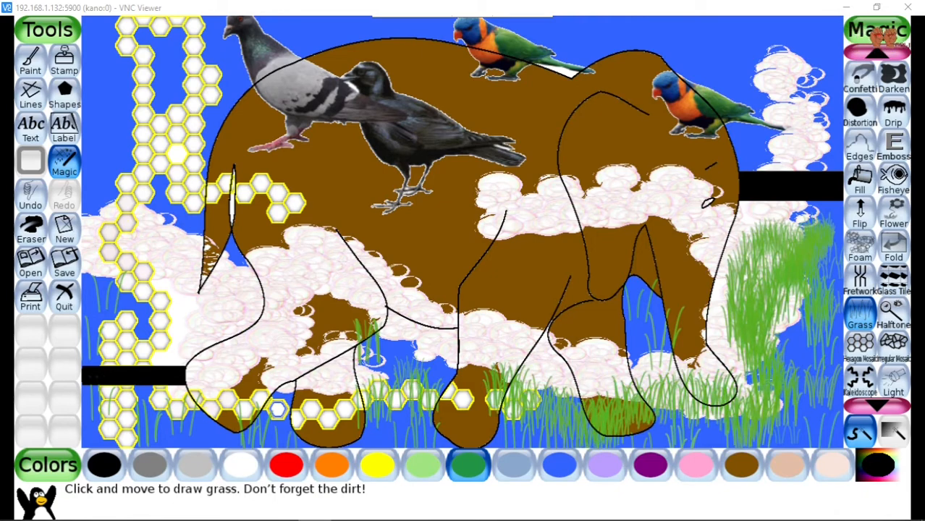
{"action": "left_click_drag", "start_coordinate": [188, 427], "coordinate": [119, 29]}
Step: Save the elephant picture and start a new drawing with the jigsaw puzzle outline
{"action": "key", "text": "ctrl+s"}
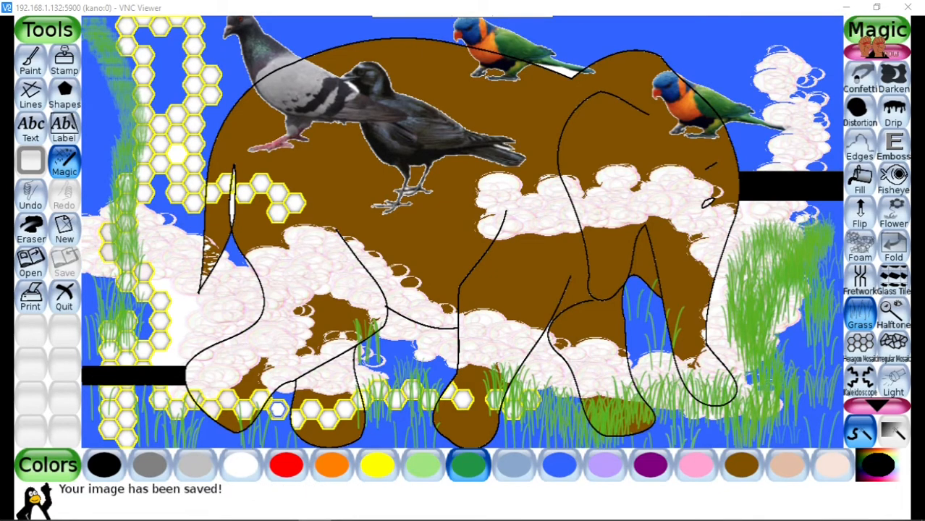
{"action": "key", "text": "ctrl+n"}
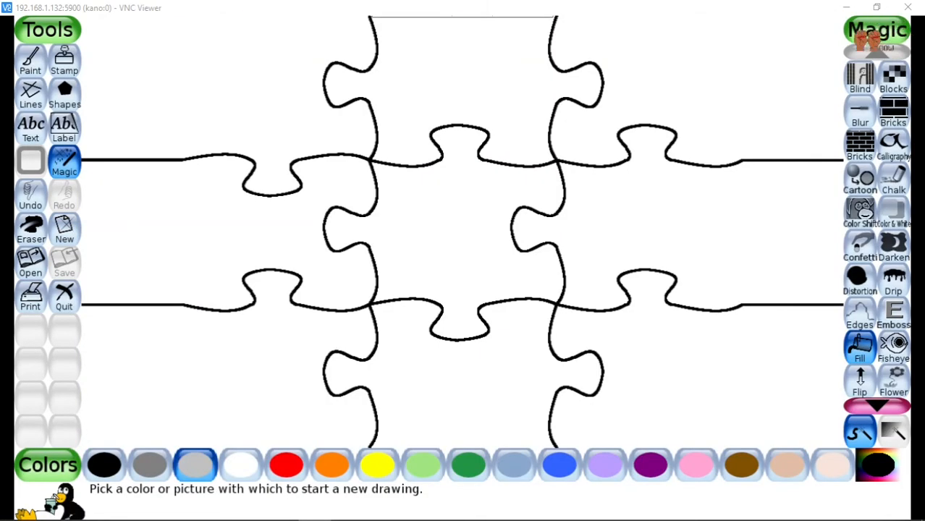
Step: Choose the butterfly stamp and place a light grey one on the puzzle's upper-left piece
{"action": "left_click", "coordinate": [63, 60]}
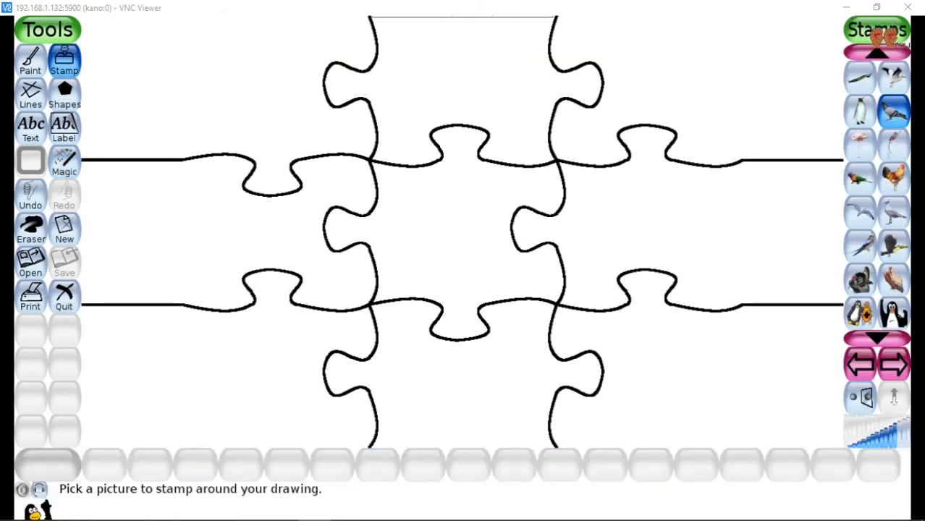
{"action": "scroll", "coordinate": [876, 195], "scroll_direction": "down", "scroll_amount": 10}
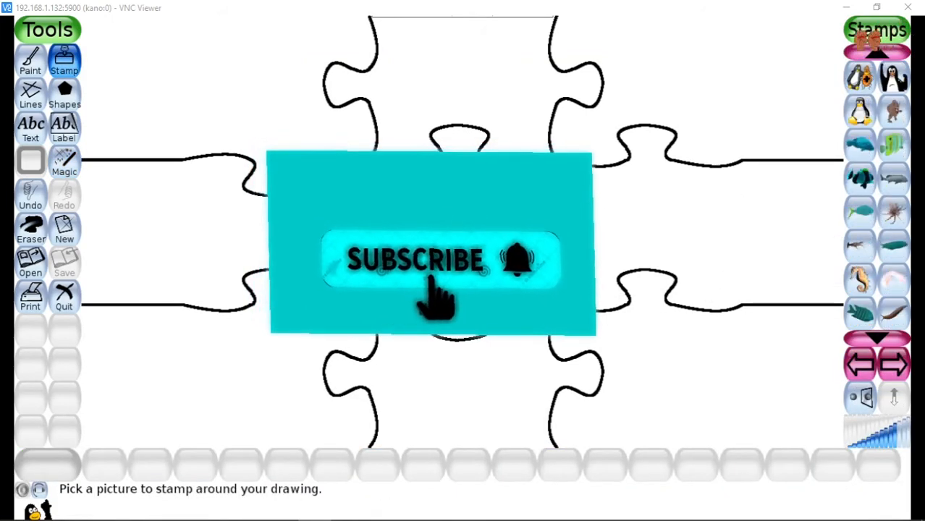
{"action": "scroll", "coordinate": [877, 196], "scroll_direction": "down", "scroll_amount": 5}
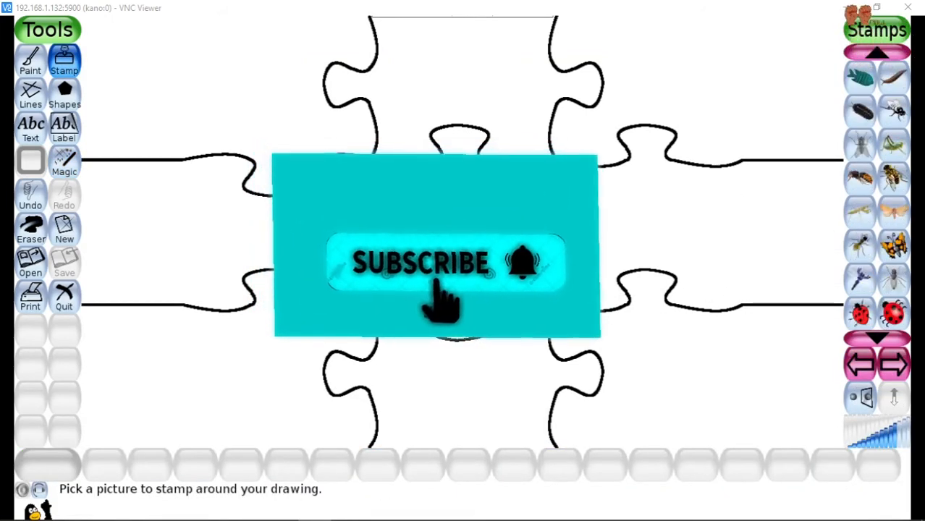
{"action": "scroll", "coordinate": [877, 196], "scroll_direction": "up", "scroll_amount": 1}
{"action": "left_click", "coordinate": [894, 246]}
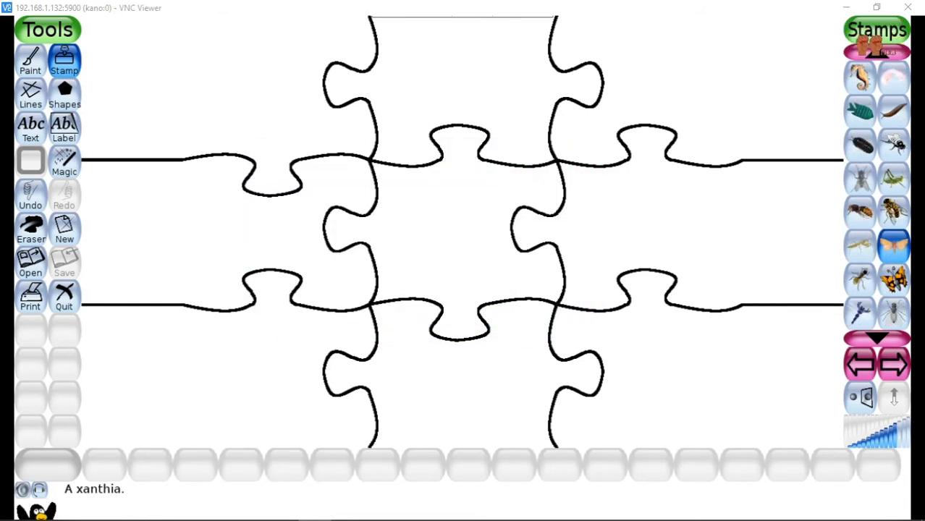
{"action": "left_click", "coordinate": [894, 279]}
{"action": "left_click", "coordinate": [239, 138]}
{"action": "left_click", "coordinate": [895, 279]}
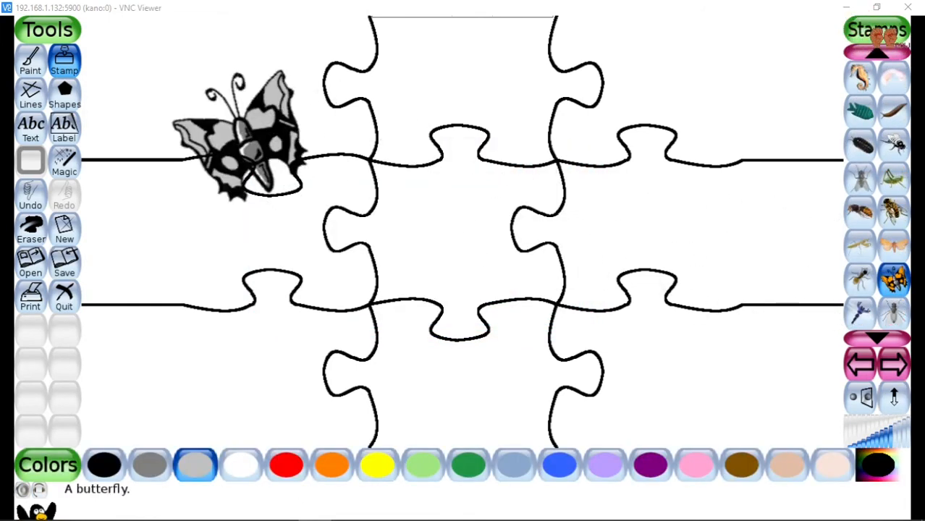
Step: Stamp a yellow and a green butterfly around the centre piece and a pink one on the middle-right piece
{"action": "left_click", "coordinate": [377, 464]}
{"action": "left_click", "coordinate": [507, 281]}
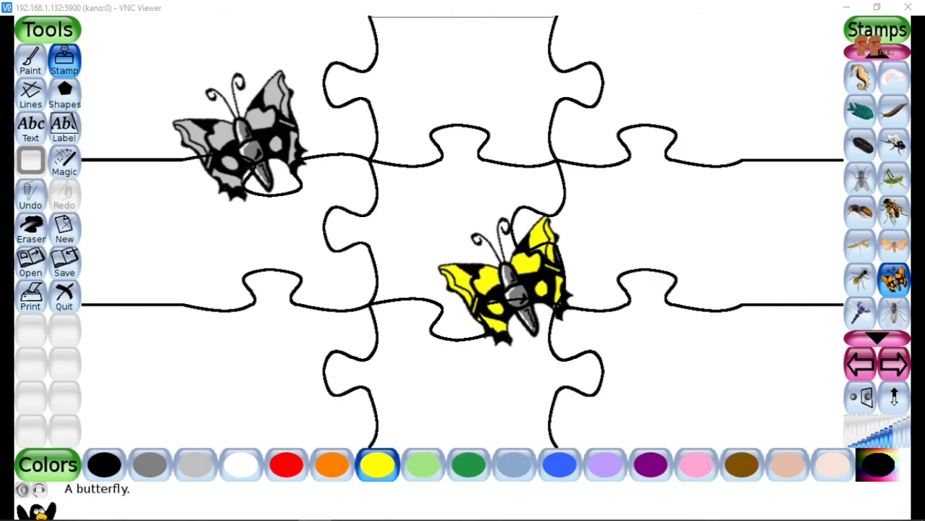
{"action": "left_click", "coordinate": [468, 464]}
{"action": "left_click", "coordinate": [471, 166]}
{"action": "left_click", "coordinate": [695, 464]}
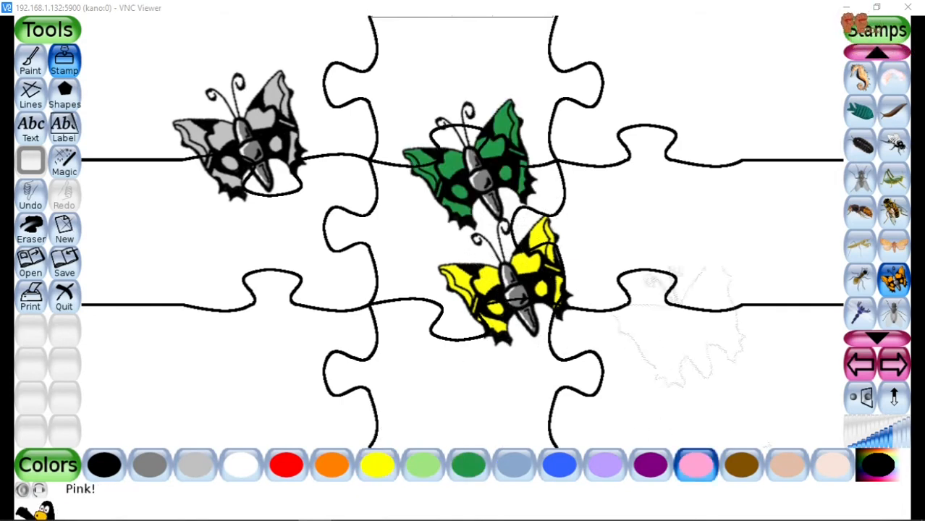
{"action": "left_click", "coordinate": [677, 250]}
Step: Stamp a large mantis across the puzzle's left-hand pieces and undo it
{"action": "left_click", "coordinate": [860, 245]}
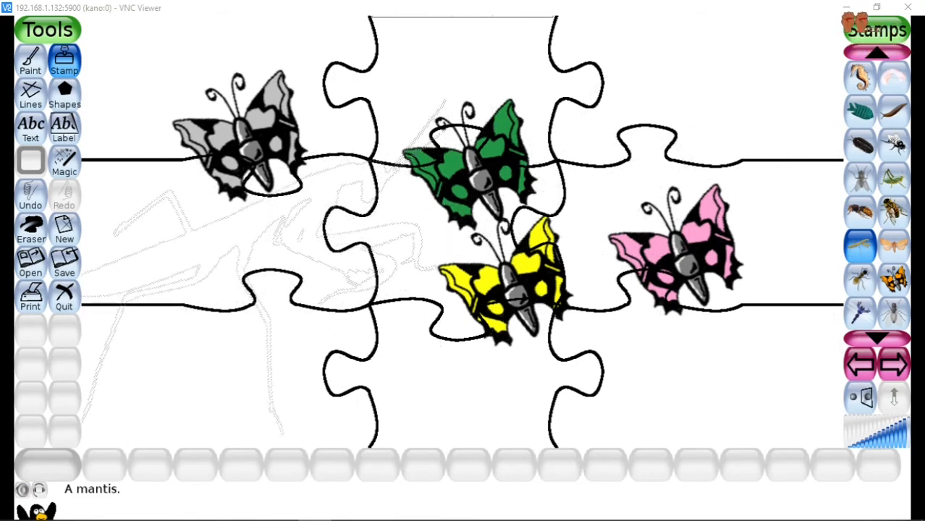
{"action": "left_click", "coordinate": [265, 264]}
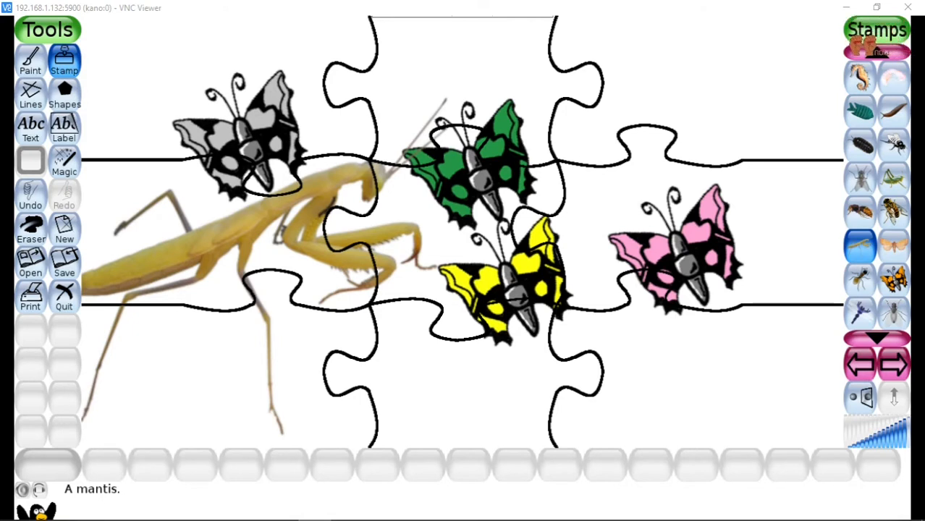
{"action": "key", "text": "ctrl+z"}
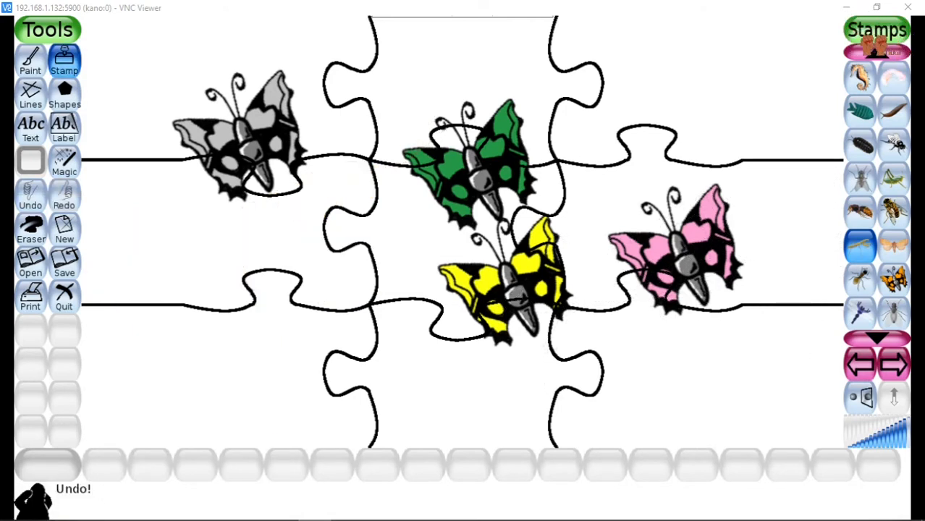
Step: Choose the hoverfly stamp and place a large one on the puzzle's upper-right piece
{"action": "left_click", "coordinate": [894, 210]}
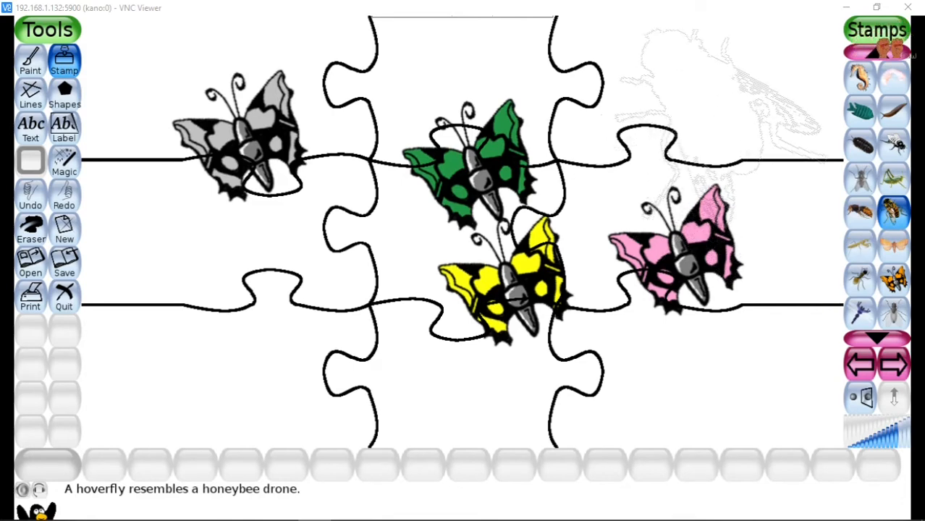
{"action": "left_click", "coordinate": [721, 128]}
Step: Return to the butterfly stamp and place a red one on the lower-left piece and an orange one on the middle-left piece
{"action": "left_click", "coordinate": [877, 52]}
{"action": "left_click", "coordinate": [877, 52]}
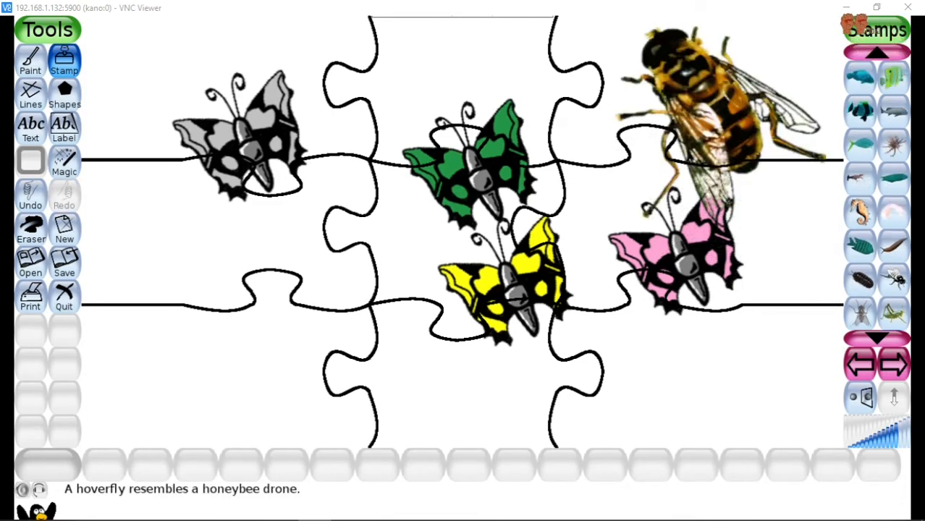
{"action": "scroll", "coordinate": [856, 25], "scroll_direction": "up", "scroll_amount": 4}
{"action": "scroll", "coordinate": [880, 44], "scroll_direction": "down", "scroll_amount": 9}
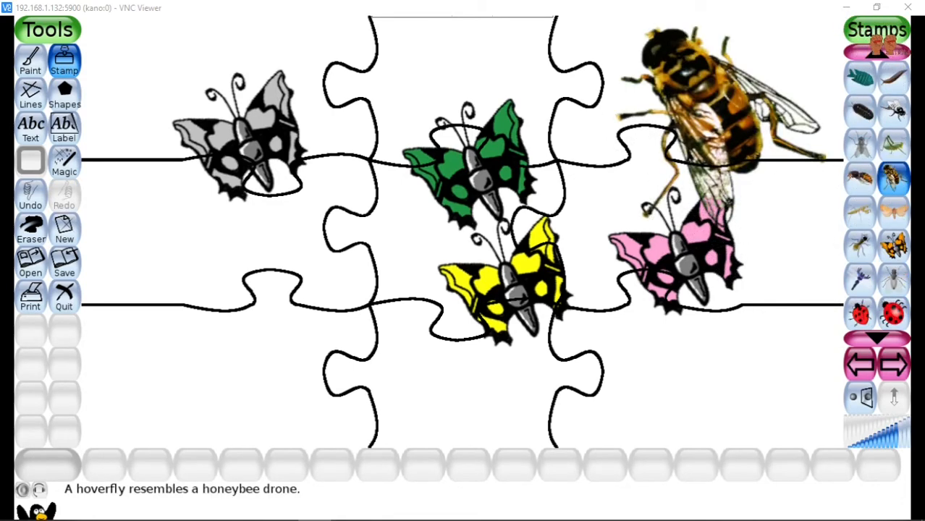
{"action": "scroll", "coordinate": [878, 45], "scroll_direction": "down", "scroll_amount": 6}
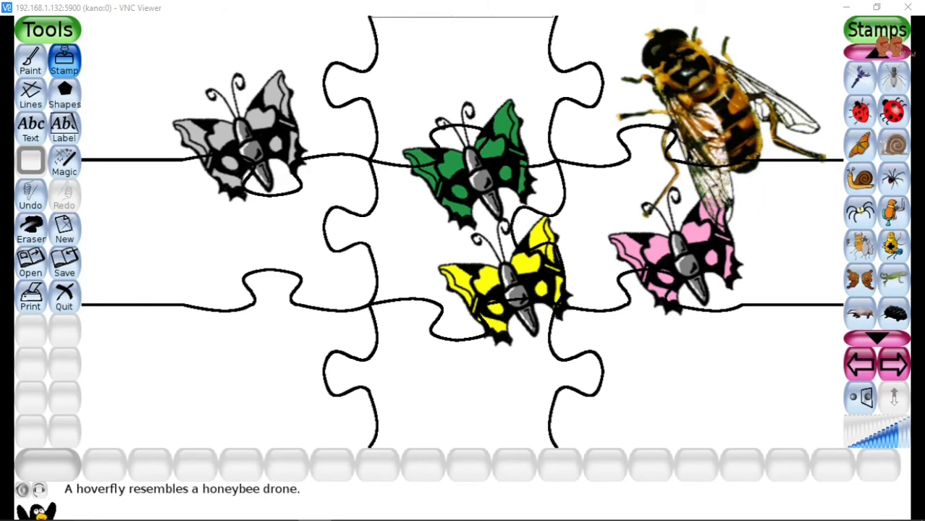
{"action": "scroll", "coordinate": [880, 47], "scroll_direction": "up", "scroll_amount": 3}
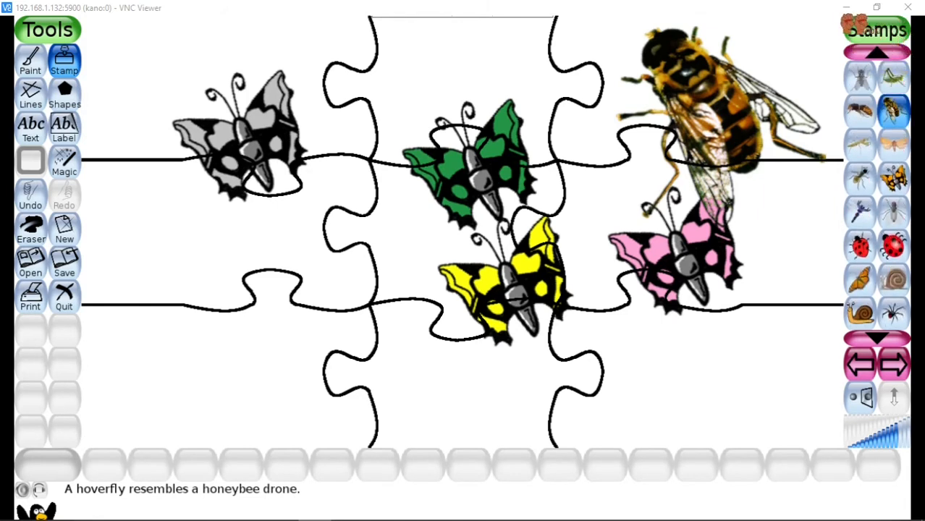
{"action": "left_click", "coordinate": [895, 178]}
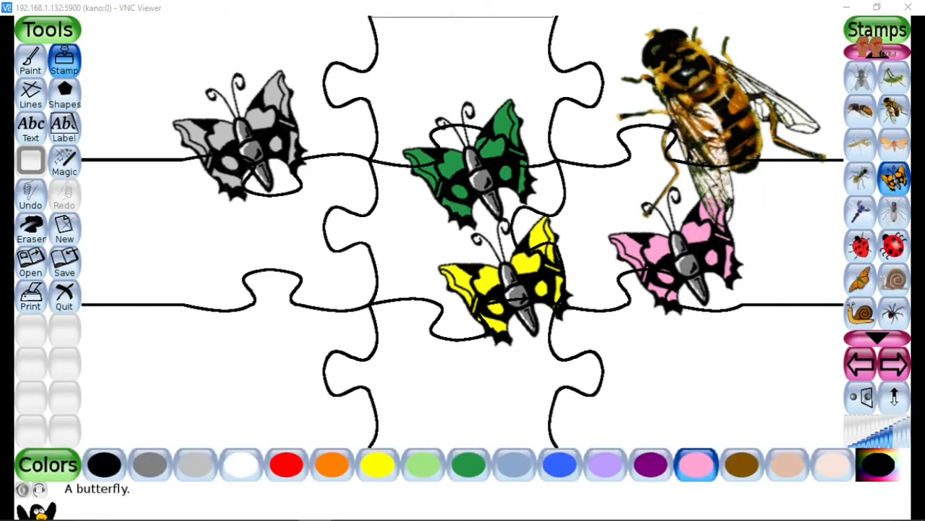
{"action": "left_click", "coordinate": [286, 464]}
{"action": "left_click", "coordinate": [195, 354]}
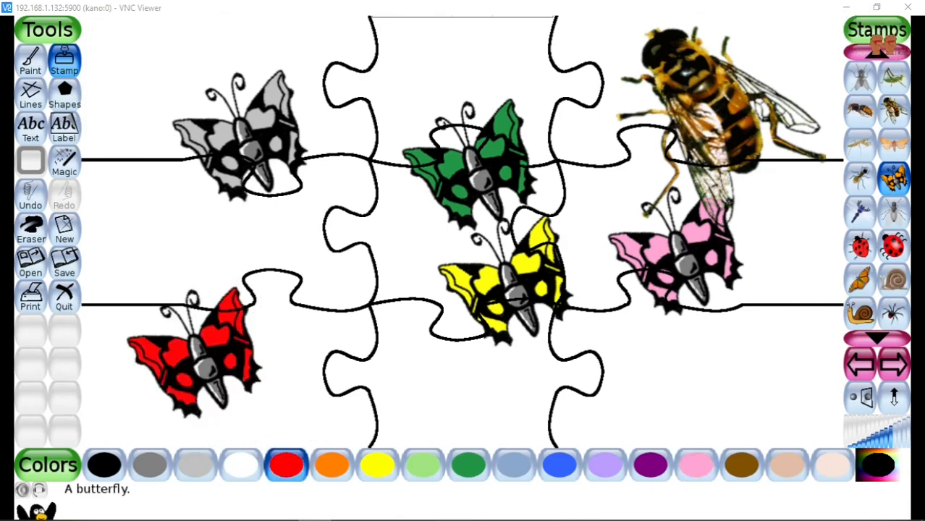
{"action": "left_click", "coordinate": [332, 465]}
{"action": "left_click", "coordinate": [167, 239]}
Step: Stamp yellow, light green and blue-grey butterflies along the puzzle's lower row
{"action": "left_click", "coordinate": [377, 465]}
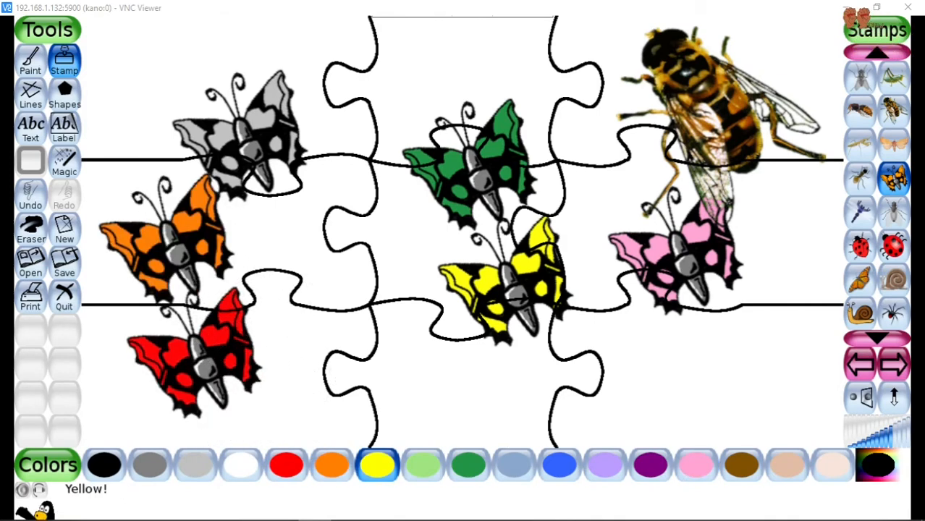
{"action": "left_click", "coordinate": [325, 345]}
{"action": "left_click", "coordinate": [423, 464]}
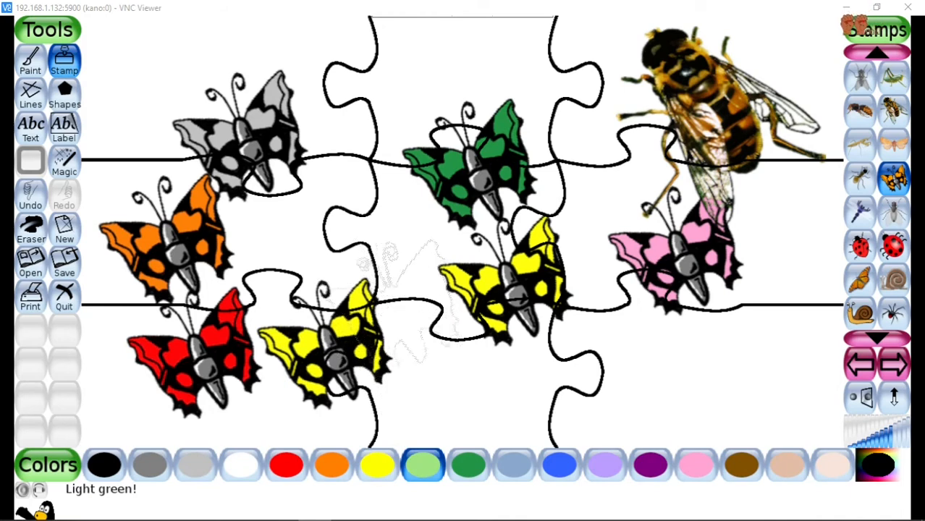
{"action": "left_click", "coordinate": [746, 372]}
{"action": "left_click", "coordinate": [514, 464]}
{"action": "left_click", "coordinate": [453, 391]}
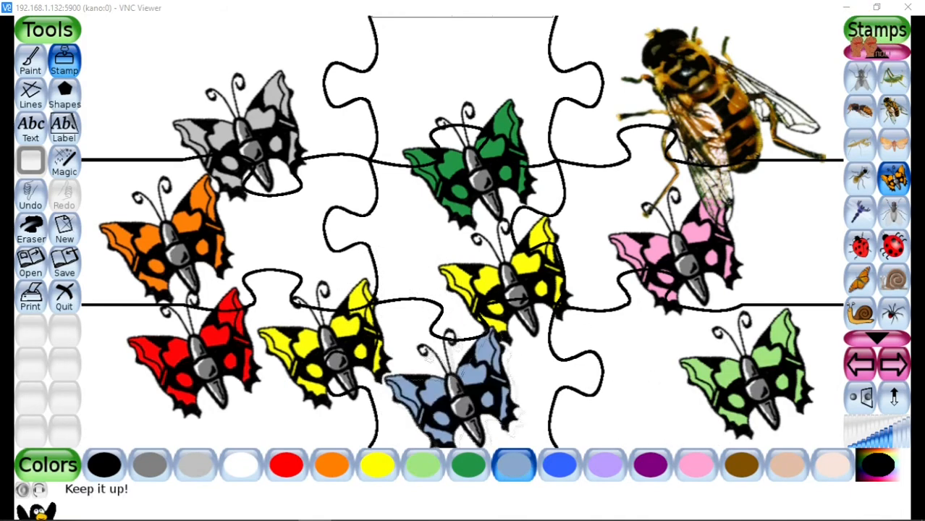
Step: Stamp a blue butterfly beside the orange one, then a light purple and a dark purple one on either side of the green one
{"action": "left_click", "coordinate": [559, 465]}
{"action": "left_click", "coordinate": [348, 230]}
{"action": "left_click", "coordinate": [606, 464]}
{"action": "left_click", "coordinate": [391, 106]}
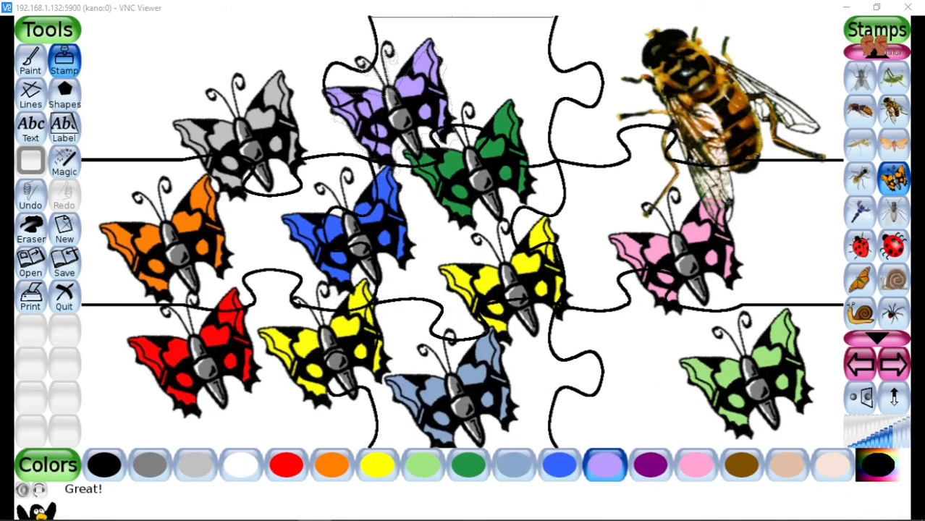
{"action": "left_click", "coordinate": [650, 464]}
{"action": "left_click", "coordinate": [565, 160]}
Step: Stamp five brown butterflies, four of them over the hoverfly and one above the light green butterfly
{"action": "left_click", "coordinate": [741, 464]}
{"action": "left_click", "coordinate": [791, 292]}
{"action": "left_click", "coordinate": [728, 144]}
{"action": "left_click", "coordinate": [659, 81]}
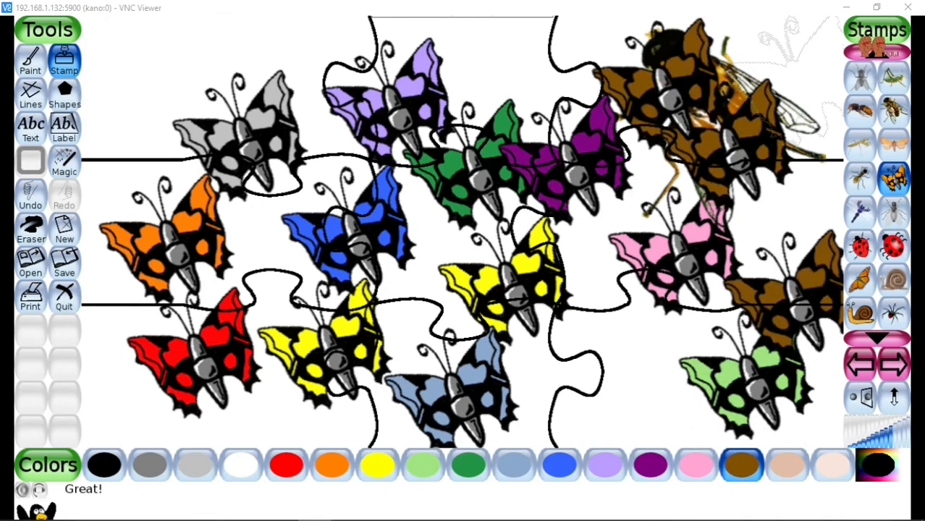
{"action": "left_click", "coordinate": [792, 76]}
{"action": "left_click", "coordinate": [649, 33]}
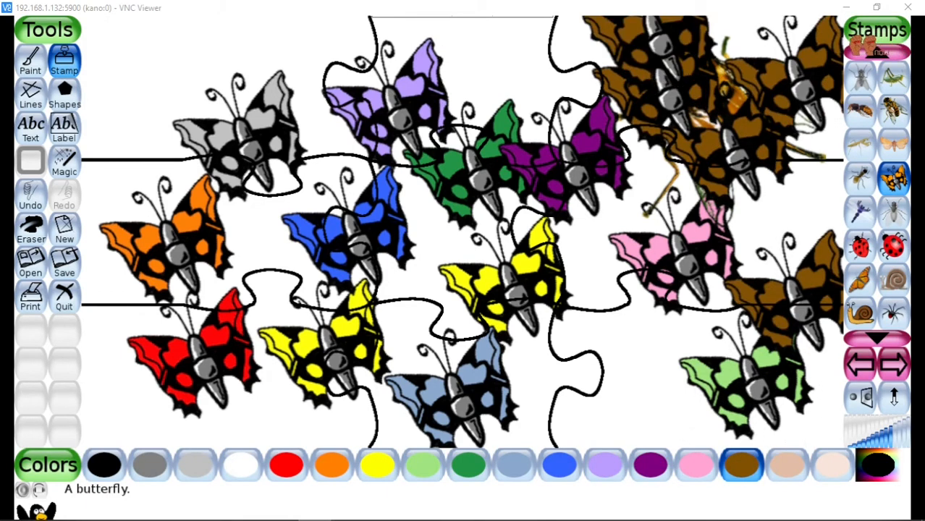
Step: Stamp six pale pinkish-beige butterflies, three in the gaps around the lower centre and three along the puzzle's left side
{"action": "left_click", "coordinate": [833, 464]}
{"action": "left_click", "coordinate": [591, 376]}
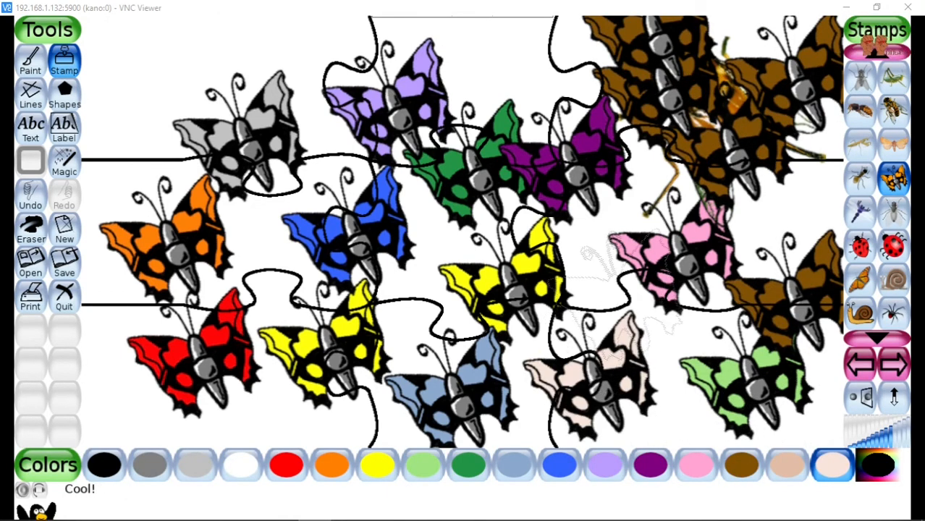
{"action": "left_click", "coordinate": [611, 297]}
{"action": "left_click", "coordinate": [427, 318]}
{"action": "left_click", "coordinate": [170, 99]}
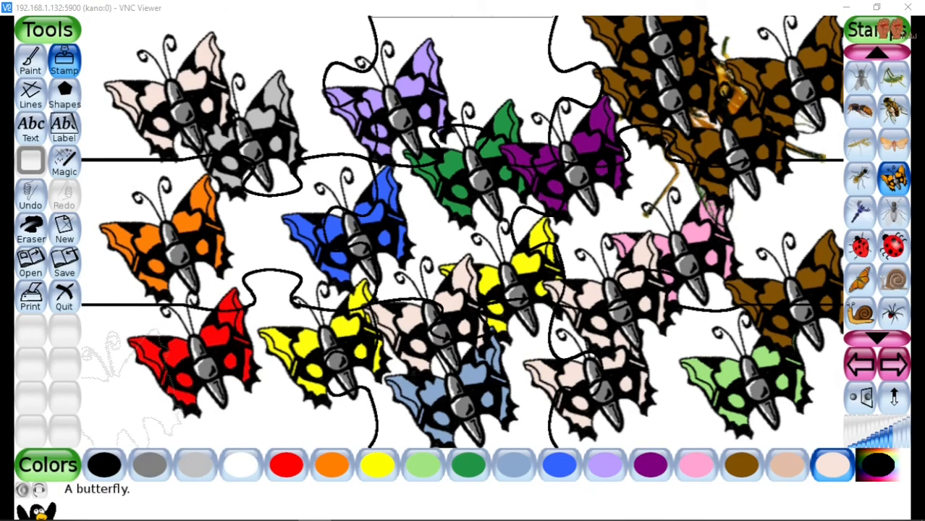
{"action": "left_click", "coordinate": [118, 390]}
{"action": "left_click", "coordinate": [93, 197]}
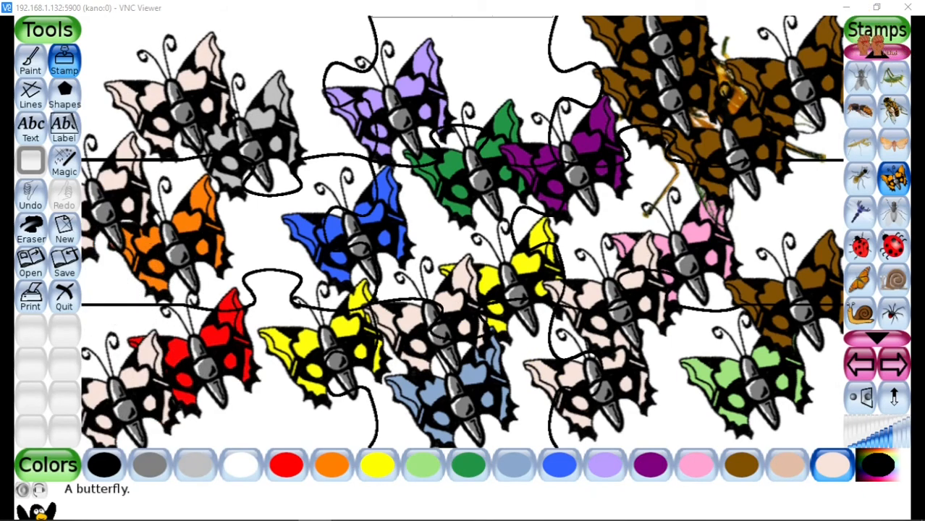
Step: Apply the Cartoon magic effect to the body of the pink butterfly
{"action": "left_click", "coordinate": [64, 161]}
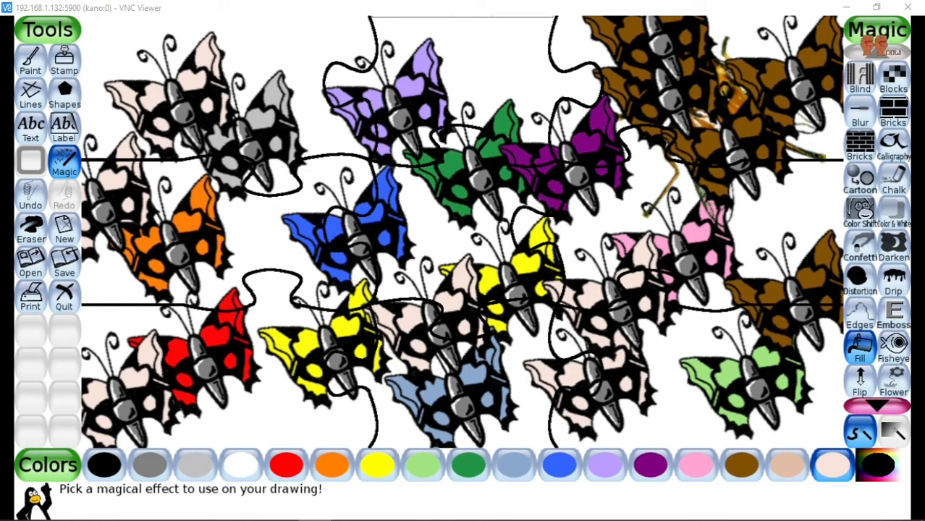
{"action": "left_click", "coordinate": [861, 179]}
{"action": "left_click_drag", "start_coordinate": [672, 216], "coordinate": [688, 252]}
Step: Cover several gaps between the butterflies with Foam bubbles and draw a small pale Fretwork pattern near the picture's right edge
{"action": "left_click", "coordinate": [877, 406]}
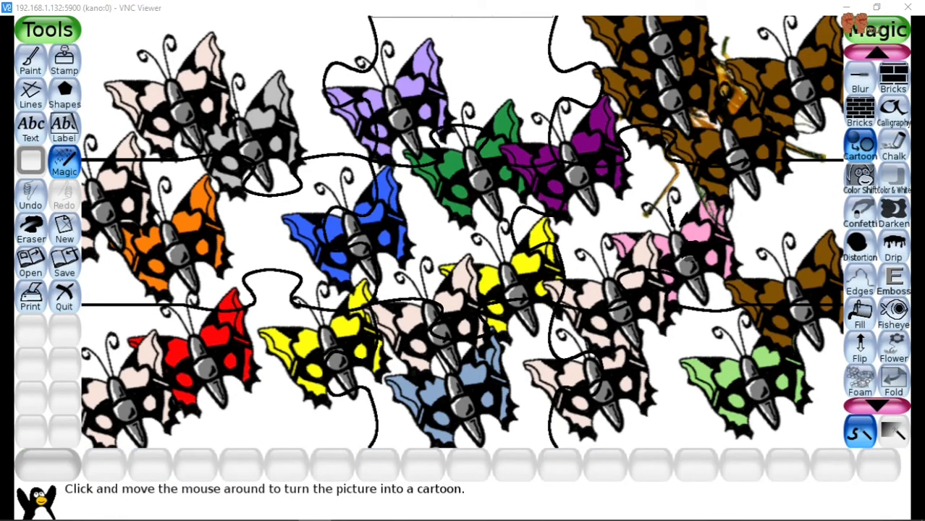
{"action": "scroll", "coordinate": [876, 239], "scroll_direction": "down", "scroll_amount": 1}
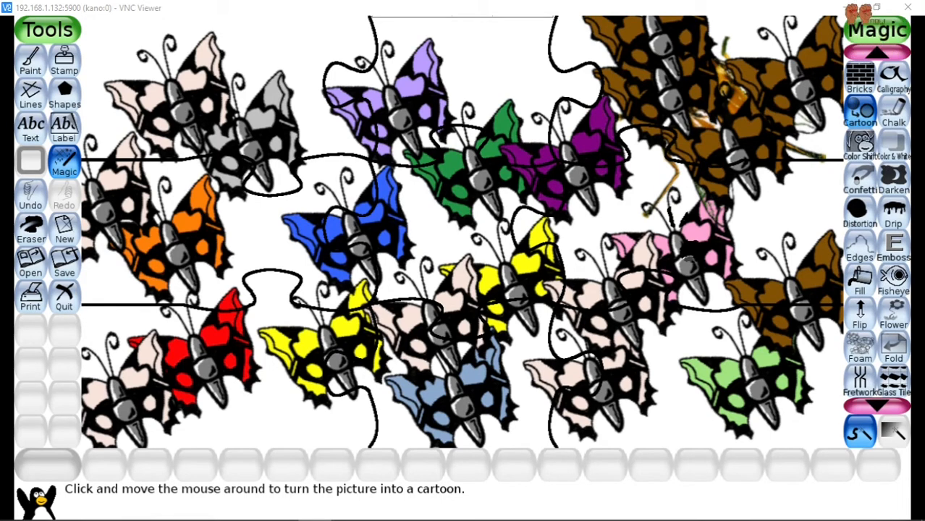
{"action": "scroll", "coordinate": [880, 42], "scroll_direction": "down", "scroll_amount": 1}
{"action": "scroll", "coordinate": [877, 239], "scroll_direction": "down", "scroll_amount": 15}
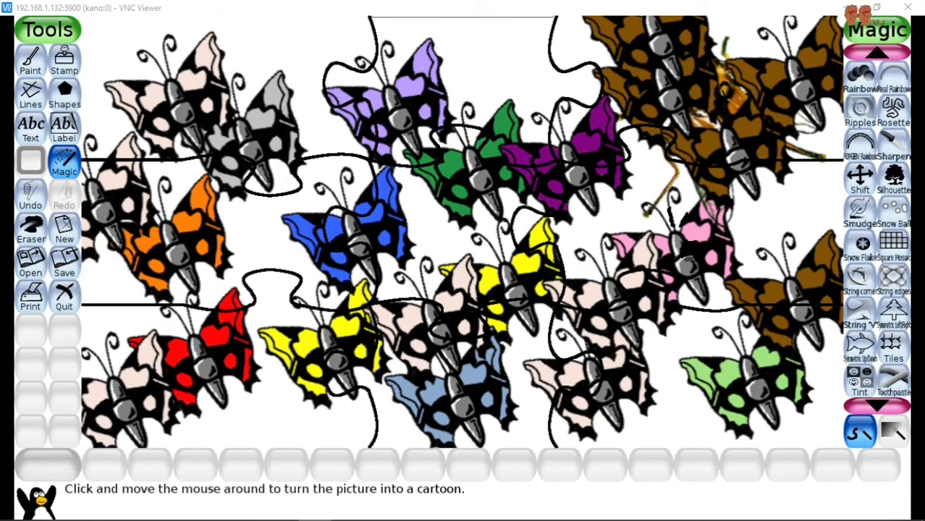
{"action": "scroll", "coordinate": [876, 46], "scroll_direction": "up", "scroll_amount": 7}
{"action": "scroll", "coordinate": [877, 50], "scroll_direction": "up", "scroll_amount": 8}
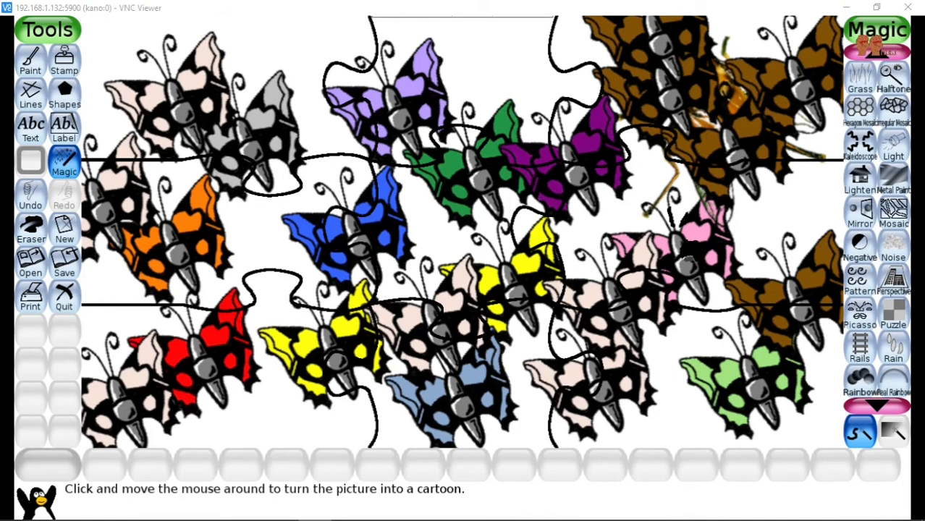
{"action": "left_click", "coordinate": [860, 212]}
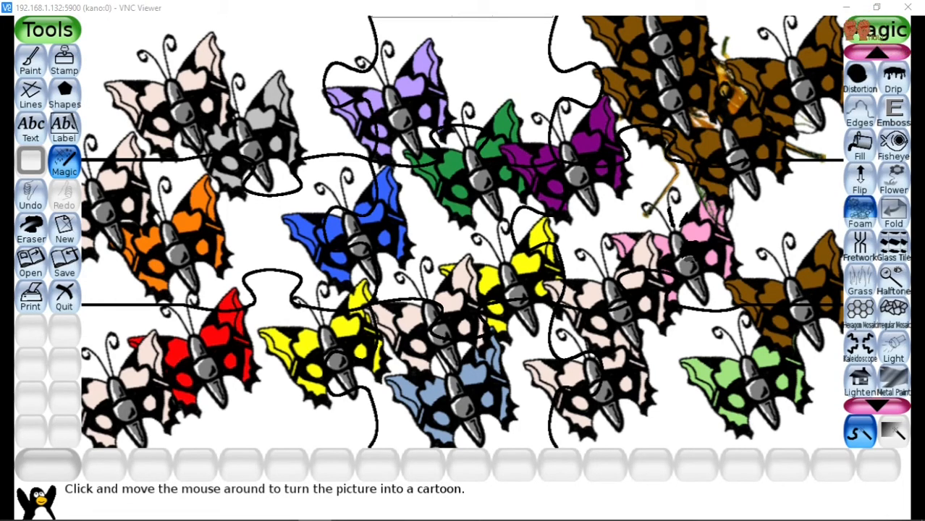
{"action": "mouse_move", "coordinate": [232, 43]}
{"action": "left_mouse_down"}
{"action": "mouse_move", "coordinate": [681, 203]}
{"action": "mouse_move", "coordinate": [348, 108]}
{"action": "left_mouse_up"}
{"action": "left_click_drag", "start_coordinate": [318, 181], "coordinate": [235, 282]}
{"action": "left_click_drag", "start_coordinate": [457, 36], "coordinate": [579, 91]}
{"action": "left_click_drag", "start_coordinate": [206, 399], "coordinate": [323, 420]}
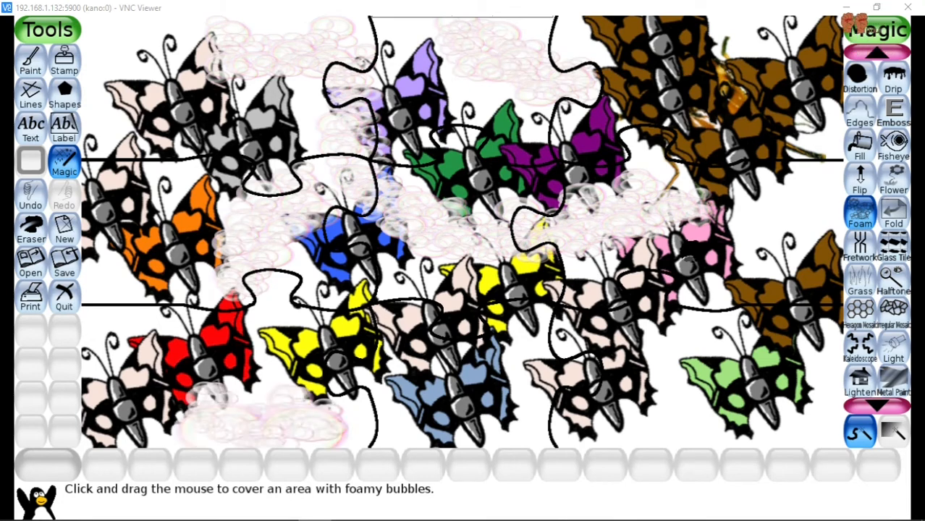
{"action": "mouse_move", "coordinate": [706, 391]}
{"action": "left_mouse_down"}
{"action": "mouse_move", "coordinate": [728, 416]}
{"action": "mouse_move", "coordinate": [637, 433]}
{"action": "left_mouse_up"}
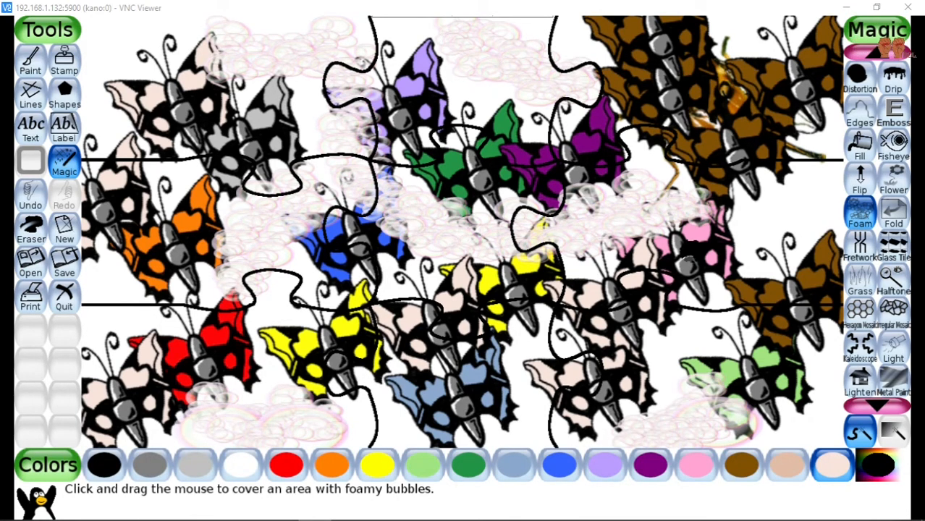
{"action": "left_click", "coordinate": [860, 246]}
Step: Look through the available magic effects, selecting Drip, Edges, Distortion and Blur in turn
{"action": "left_click", "coordinate": [889, 51]}
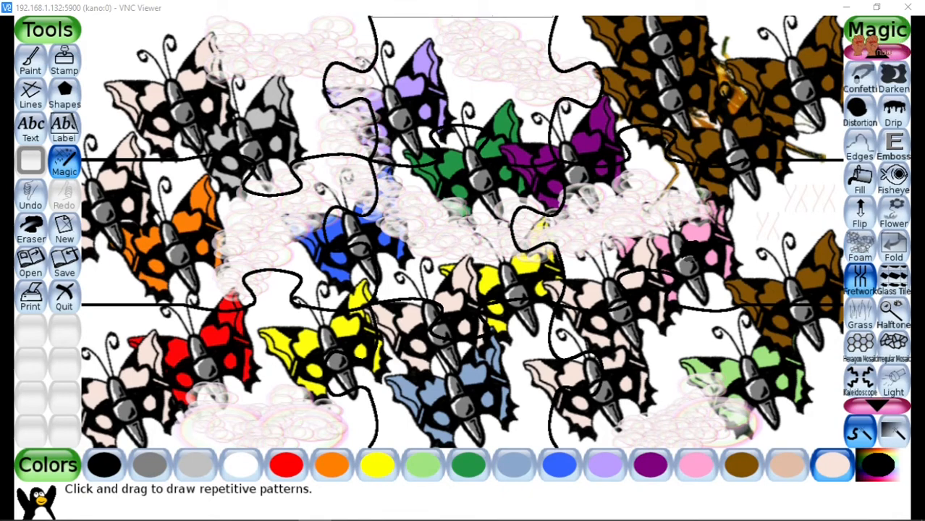
{"action": "left_click", "coordinate": [877, 50]}
{"action": "left_click", "coordinate": [894, 145]}
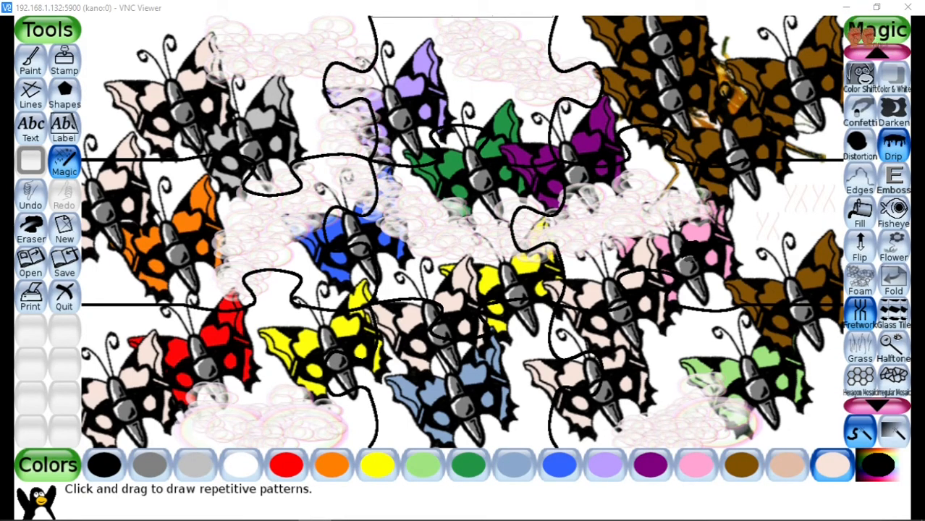
{"action": "left_click", "coordinate": [860, 180]}
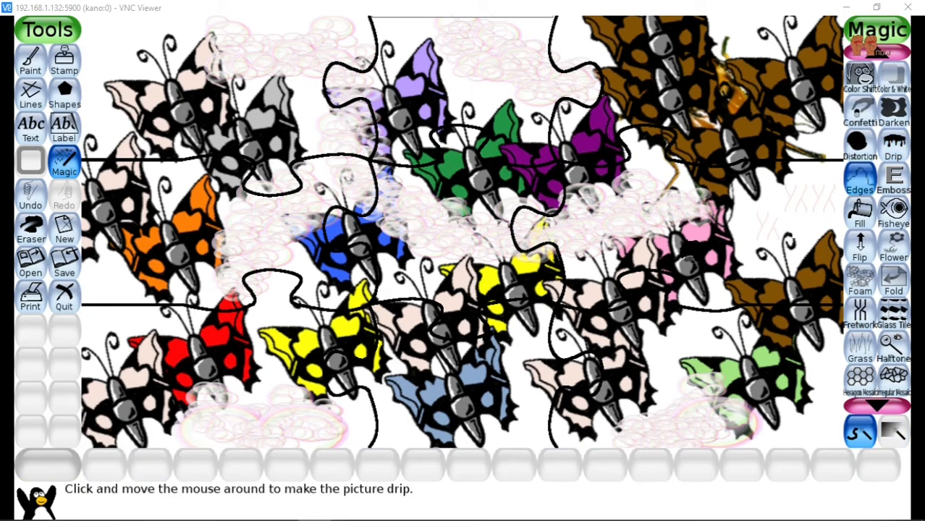
{"action": "left_click", "coordinate": [860, 145]}
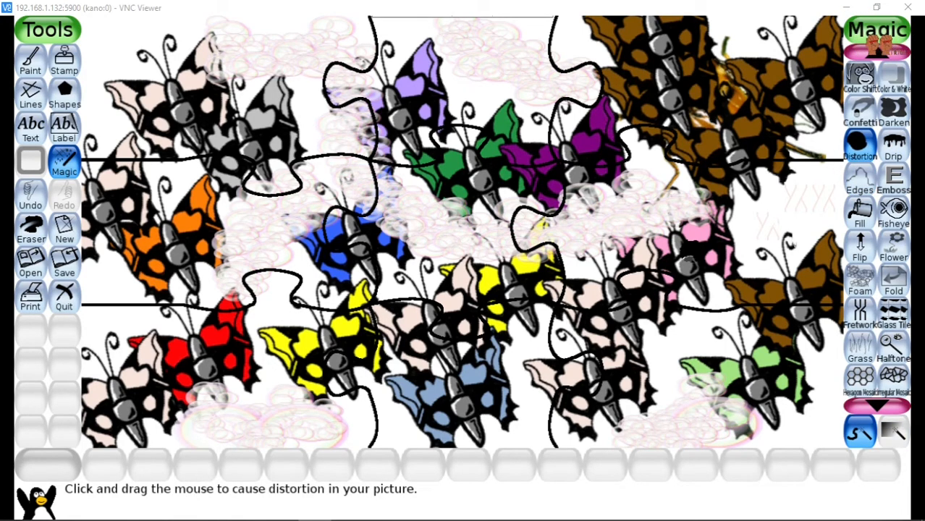
{"action": "left_click", "coordinate": [878, 50]}
{"action": "left_click", "coordinate": [878, 51]}
{"action": "left_click", "coordinate": [859, 49]}
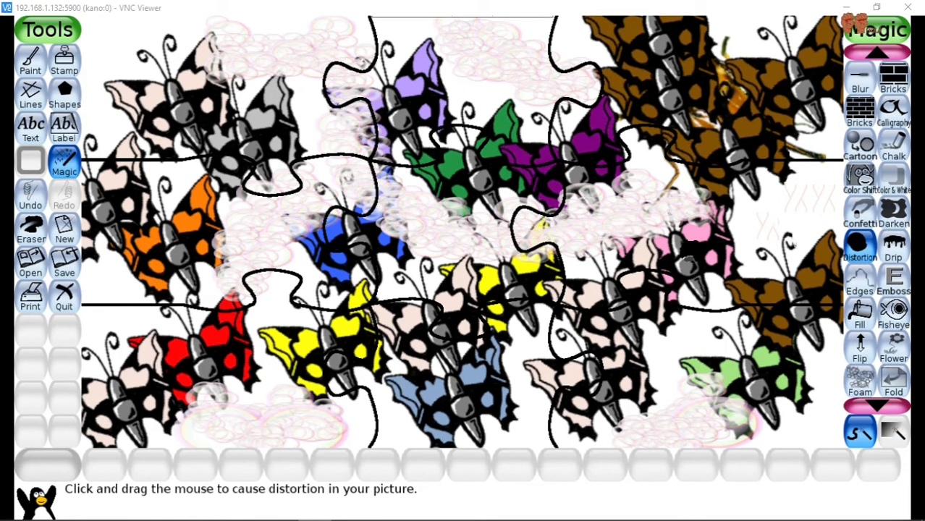
{"action": "left_click", "coordinate": [878, 49]}
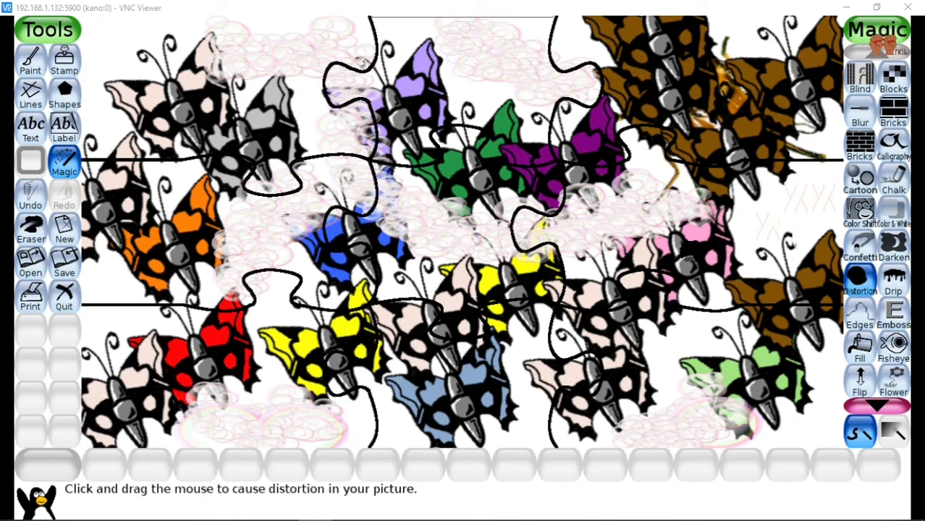
{"action": "left_click", "coordinate": [860, 111]}
{"action": "scroll", "coordinate": [876, 228], "scroll_direction": "down", "scroll_amount": 2}
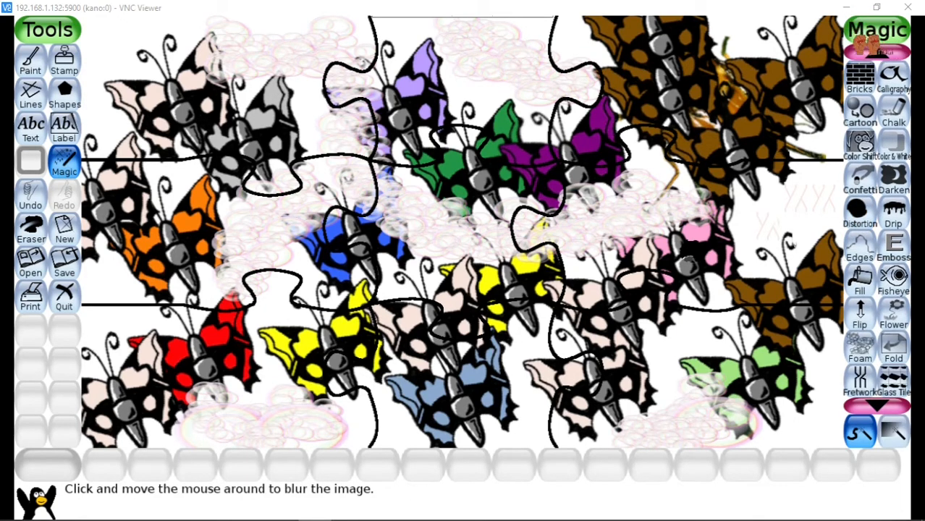
{"action": "scroll", "coordinate": [876, 230], "scroll_direction": "down", "scroll_amount": 8}
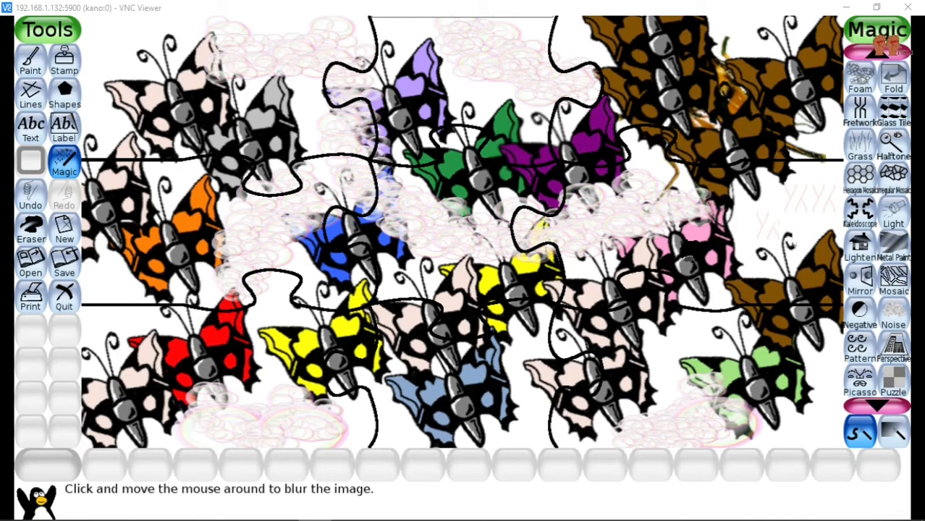
Step: Save the butterfly puzzle picture and start a new drawing with a light green background
{"action": "key", "text": "ctrl+s"}
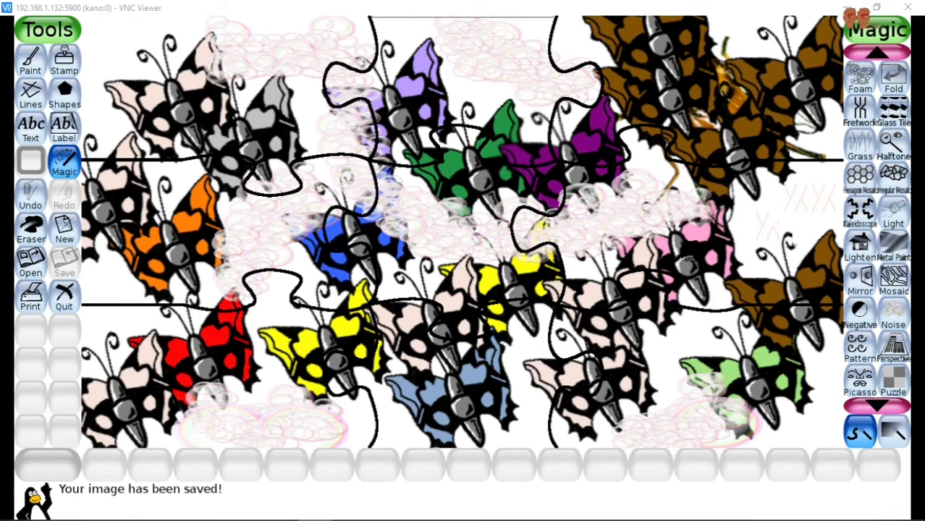
{"action": "key", "text": "ctrl+n"}
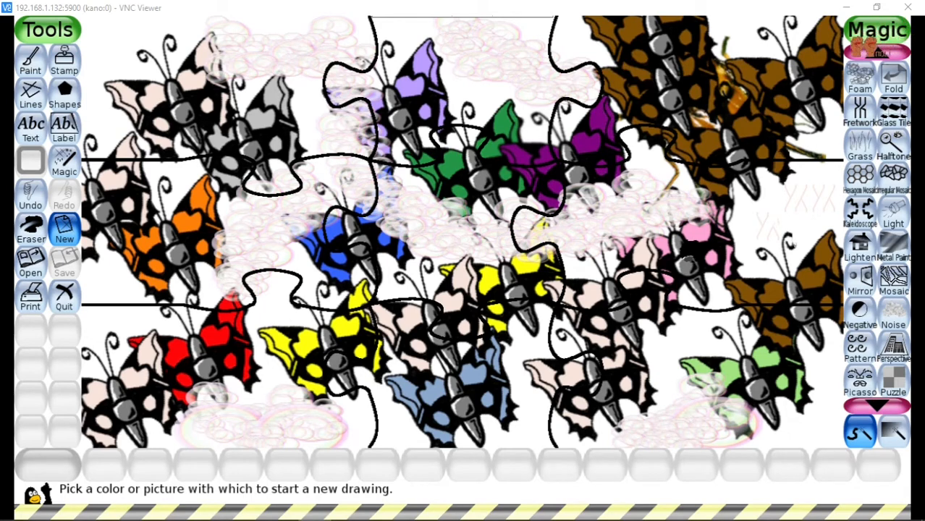
{"action": "key", "text": "Return"}
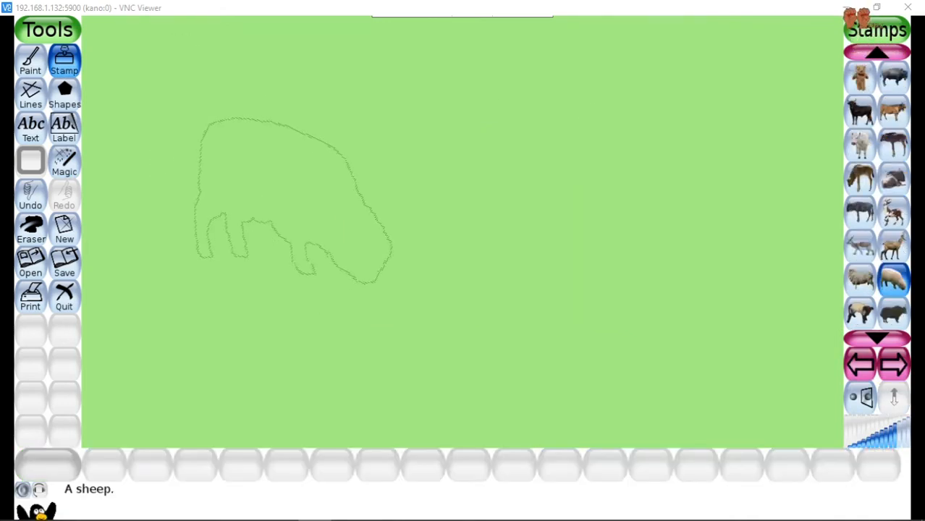
Step: Stamp four large grazing sheep on the light green background, two above and two below
{"action": "left_click", "coordinate": [297, 200]}
{"action": "left_click", "coordinate": [505, 180]}
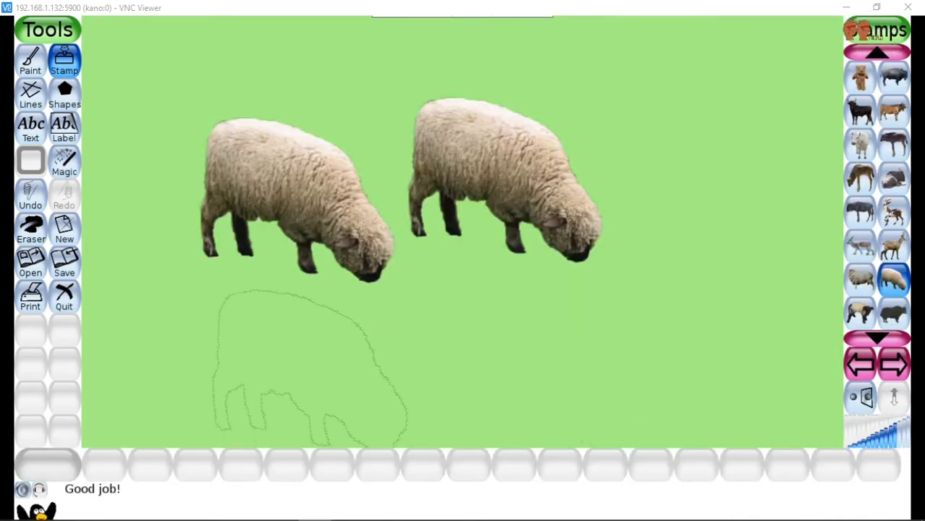
{"action": "left_click", "coordinate": [308, 368]}
{"action": "left_click", "coordinate": [586, 353]}
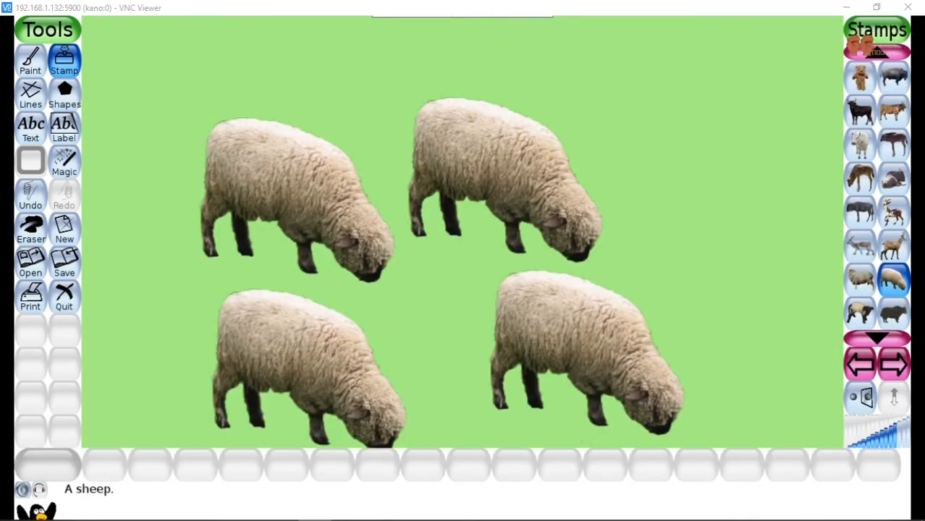
Step: Stamp three brown-and-white goats overlapping one another beside the sheep, toward the picture's right edge
{"action": "left_click", "coordinate": [894, 211]}
{"action": "left_click", "coordinate": [750, 141]}
{"action": "left_click", "coordinate": [762, 282]}
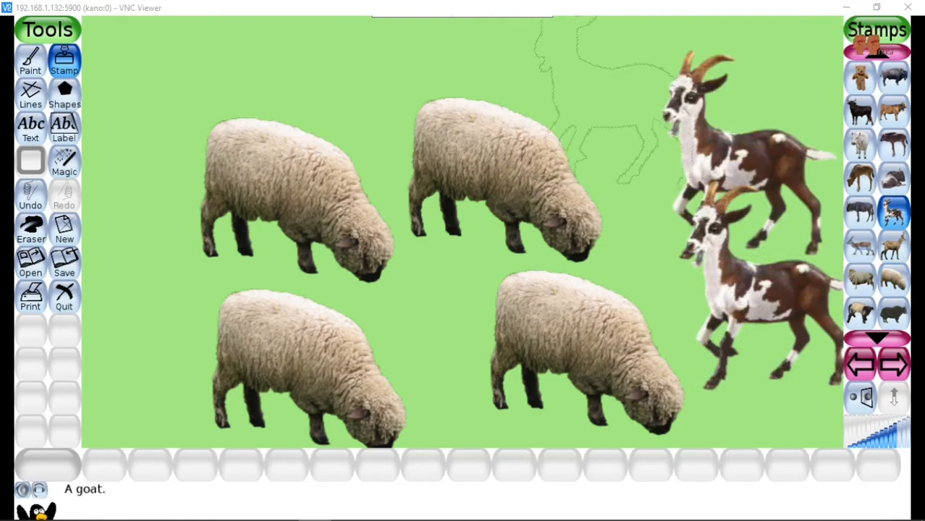
{"action": "left_click", "coordinate": [630, 105]}
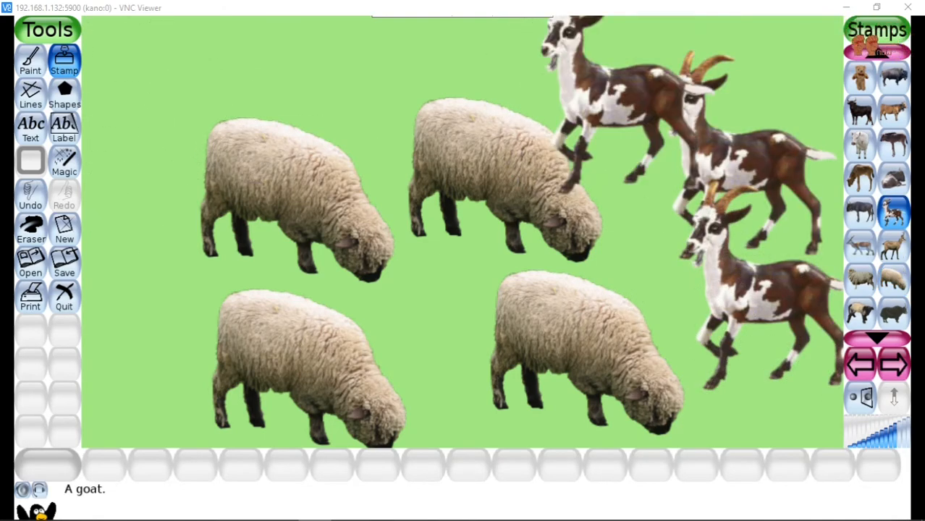
Step: Paint a pale Grass tuft between the two lower sheep and a yellow Grass strip near the picture's left edge
{"action": "left_click", "coordinate": [64, 161]}
{"action": "scroll", "coordinate": [877, 231], "scroll_direction": "down", "scroll_amount": 12}
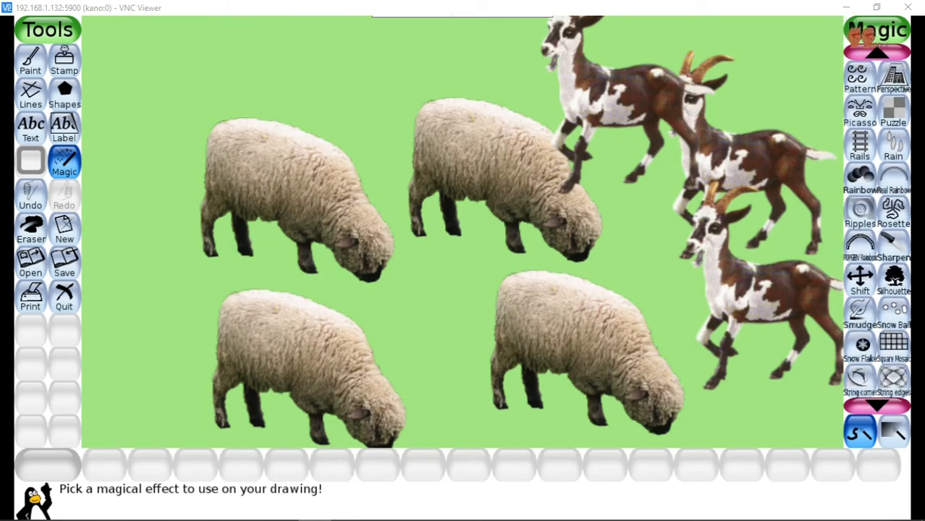
{"action": "scroll", "coordinate": [891, 50], "scroll_direction": "up", "scroll_amount": 12}
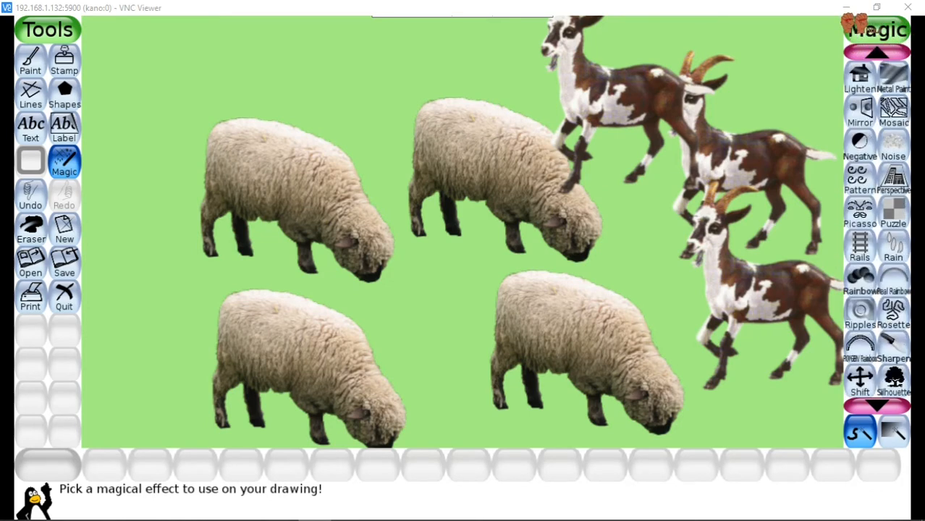
{"action": "scroll", "coordinate": [877, 232], "scroll_direction": "up", "scroll_amount": 3}
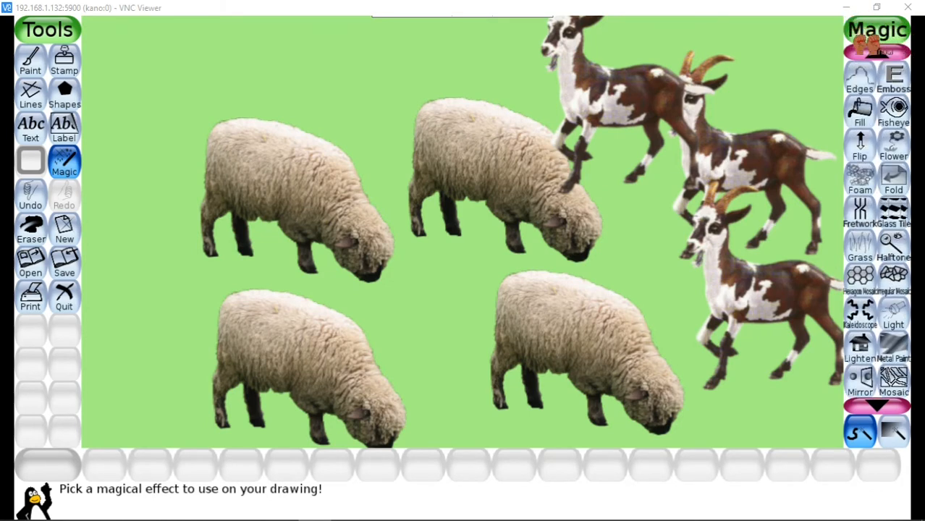
{"action": "left_click", "coordinate": [860, 246]}
{"action": "left_click_drag", "start_coordinate": [435, 407], "coordinate": [434, 394]}
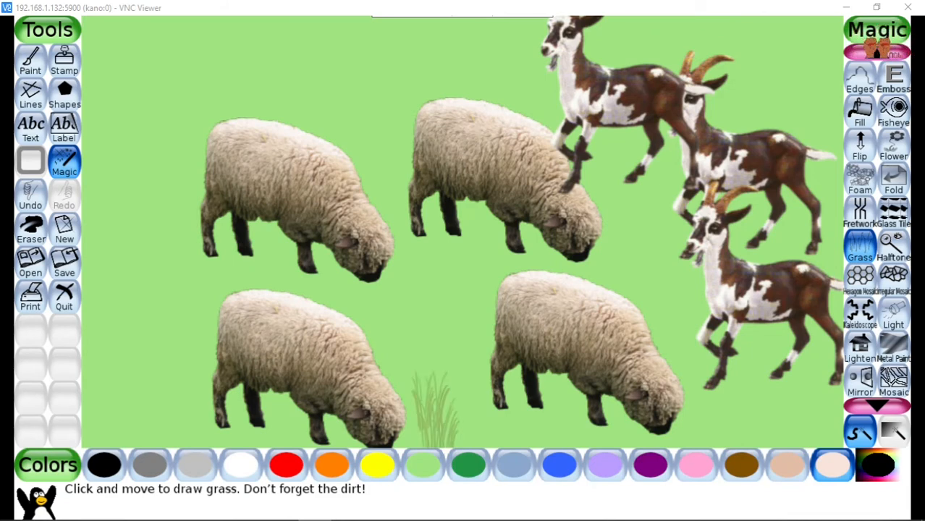
{"action": "left_click", "coordinate": [378, 465]}
{"action": "left_click_drag", "start_coordinate": [181, 420], "coordinate": [134, 261]}
Step: Paint light green Grass around the sheep and goats, across the background and along parts of the picture's lower edge
{"action": "left_click", "coordinate": [559, 465]}
{"action": "left_click", "coordinate": [423, 465]}
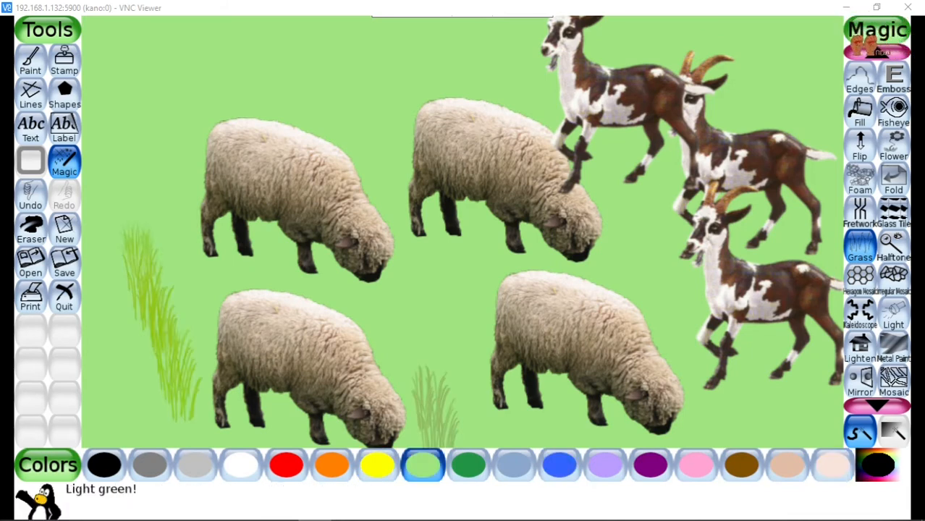
{"action": "mouse_move", "coordinate": [436, 398]}
{"action": "left_mouse_down"}
{"action": "mouse_move", "coordinate": [482, 268]}
{"action": "mouse_move", "coordinate": [540, 250]}
{"action": "mouse_move", "coordinate": [655, 271]}
{"action": "mouse_move", "coordinate": [691, 253]}
{"action": "left_mouse_up"}
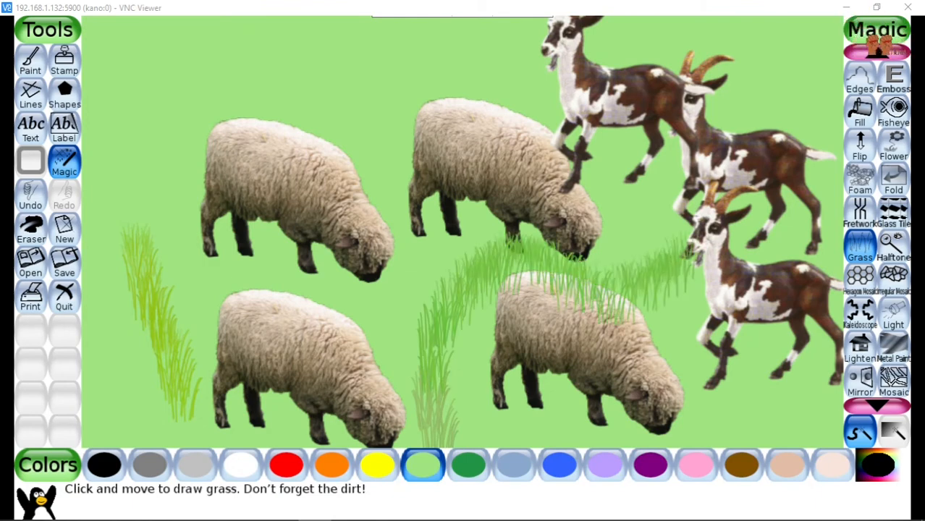
{"action": "mouse_move", "coordinate": [467, 250]}
{"action": "left_mouse_down"}
{"action": "mouse_move", "coordinate": [424, 304]}
{"action": "mouse_move", "coordinate": [290, 283]}
{"action": "mouse_move", "coordinate": [210, 40]}
{"action": "mouse_move", "coordinate": [163, 84]}
{"action": "mouse_move", "coordinate": [98, 94]}
{"action": "mouse_move", "coordinate": [116, 33]}
{"action": "mouse_move", "coordinate": [91, 167]}
{"action": "mouse_move", "coordinate": [101, 163]}
{"action": "mouse_move", "coordinate": [98, 297]}
{"action": "mouse_move", "coordinate": [123, 413]}
{"action": "mouse_move", "coordinate": [148, 443]}
{"action": "left_mouse_up"}
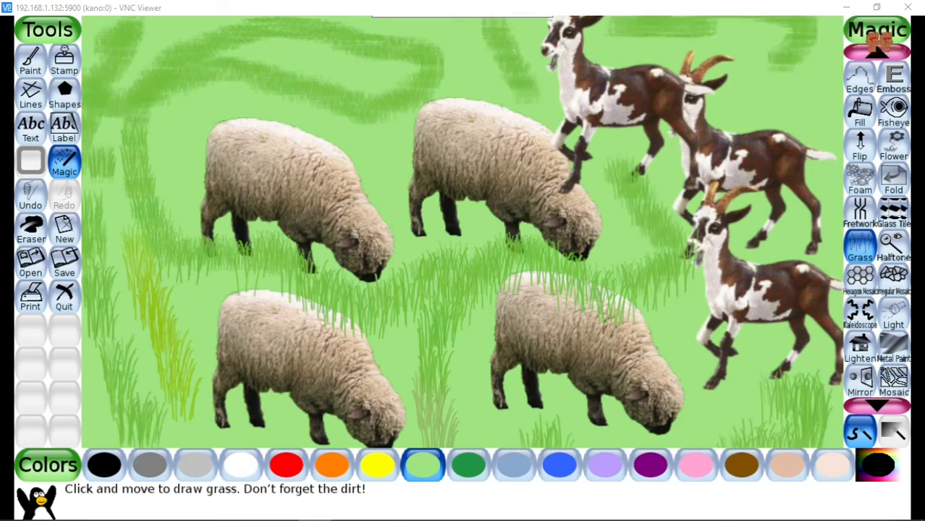
{"action": "left_click_drag", "start_coordinate": [510, 91], "coordinate": [557, 114]}
{"action": "left_click", "coordinate": [451, 64]}
{"action": "left_click", "coordinate": [398, 131]}
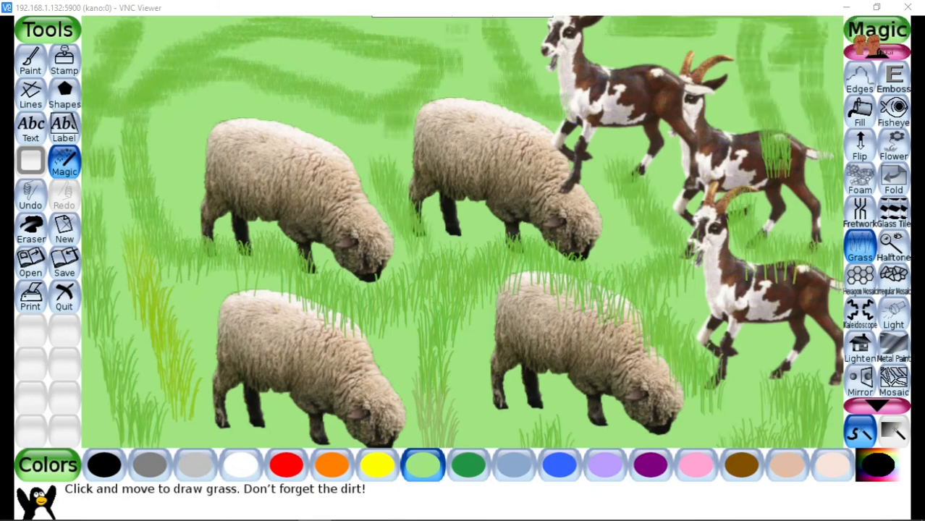
Step: Try painting more Grass across the picture's upper edge over the topmost goat's head, and undo these strokes
{"action": "left_click_drag", "start_coordinate": [774, 60], "coordinate": [735, 125]}
{"action": "mouse_move", "coordinate": [722, 31]}
{"action": "left_mouse_down"}
{"action": "mouse_move", "coordinate": [643, 63]}
{"action": "mouse_move", "coordinate": [365, 72]}
{"action": "left_mouse_up"}
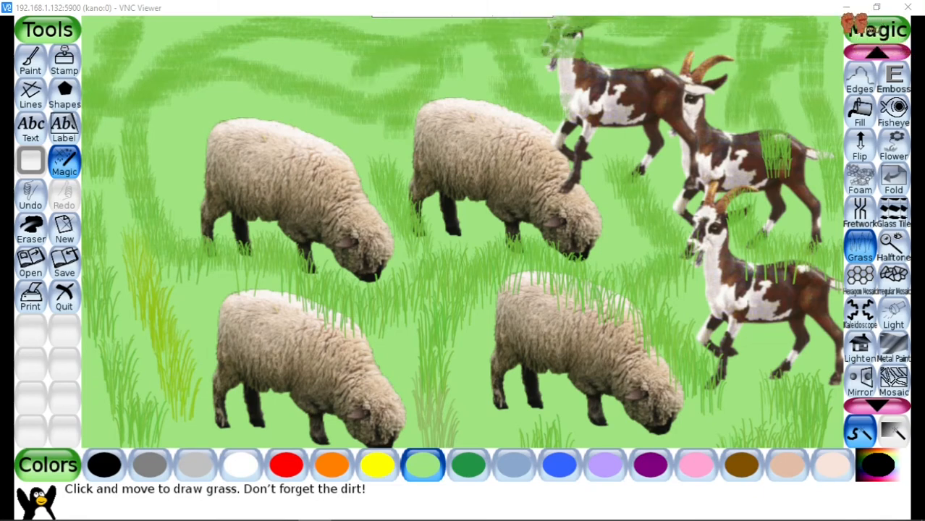
{"action": "key", "text": "ctrl+z"}
{"action": "key", "text": "ctrl+z"}
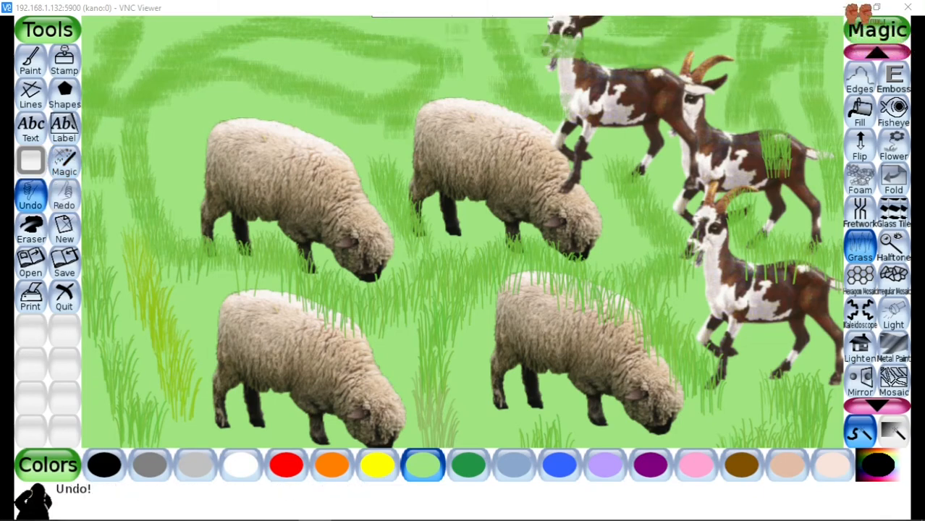
Step: Fill the remaining gaps with light green Grass, thickening it along the left side and across the picture's lower edge
{"action": "mouse_move", "coordinate": [620, 151]}
{"action": "left_mouse_down"}
{"action": "mouse_move", "coordinate": [608, 211]}
{"action": "mouse_move", "coordinate": [624, 252]}
{"action": "left_mouse_up"}
{"action": "left_click_drag", "start_coordinate": [472, 50], "coordinate": [474, 71]}
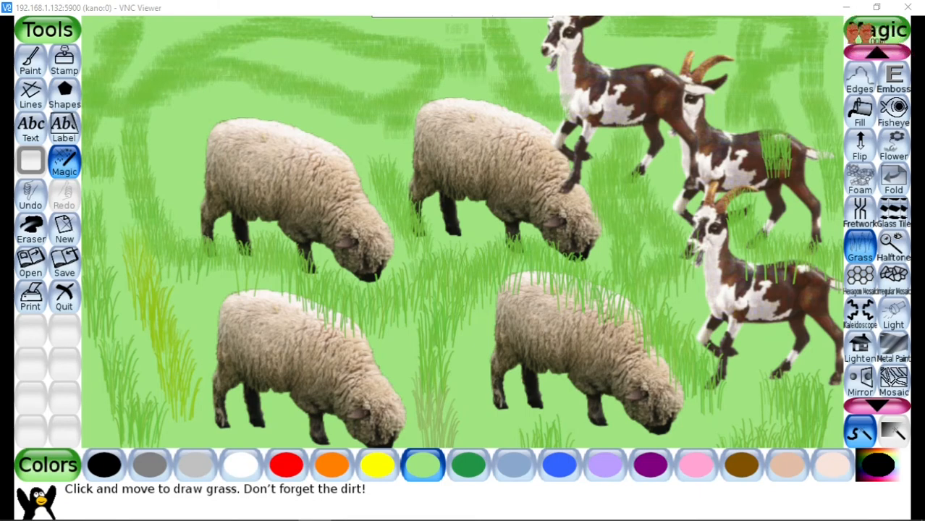
{"action": "left_click_drag", "start_coordinate": [533, 25], "coordinate": [538, 54]}
{"action": "left_click_drag", "start_coordinate": [383, 33], "coordinate": [369, 62]}
{"action": "left_click", "coordinate": [300, 57]}
{"action": "left_click_drag", "start_coordinate": [209, 113], "coordinate": [181, 205]}
{"action": "mouse_move", "coordinate": [150, 135]}
{"action": "left_mouse_down"}
{"action": "mouse_move", "coordinate": [133, 203]}
{"action": "mouse_move", "coordinate": [129, 319]}
{"action": "mouse_move", "coordinate": [88, 391]}
{"action": "left_mouse_up"}
{"action": "left_click_drag", "start_coordinate": [108, 427], "coordinate": [778, 434]}
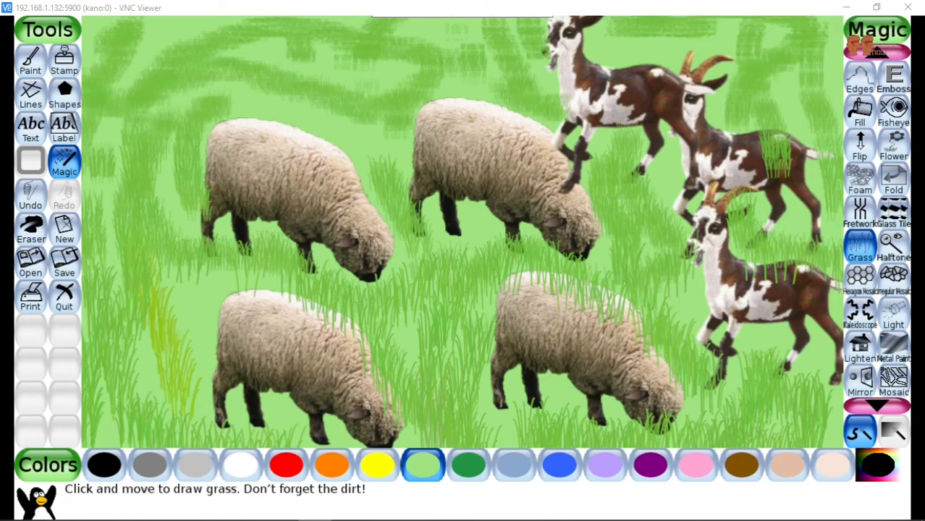
Step: Save the sheep and goat meadow picture
{"action": "left_click", "coordinate": [64, 62]}
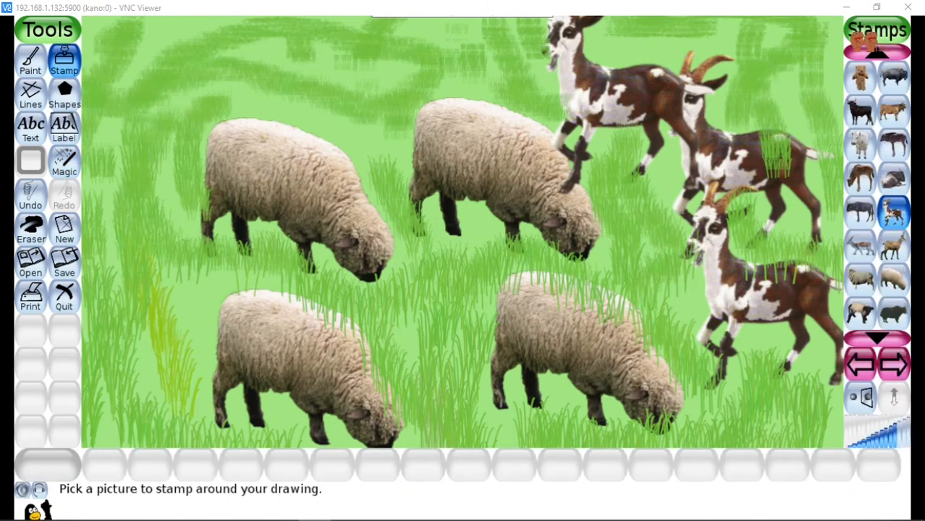
{"action": "left_click", "coordinate": [64, 161]}
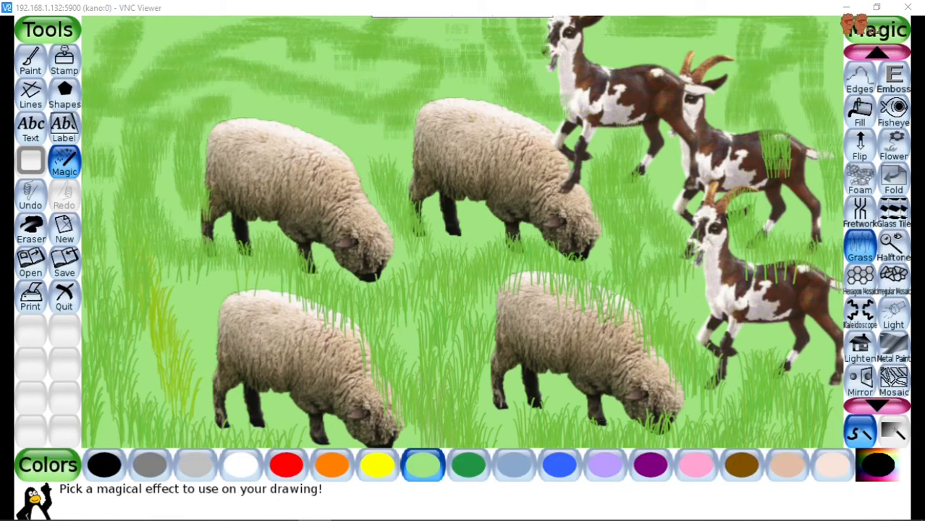
{"action": "key", "text": "ctrl+s"}
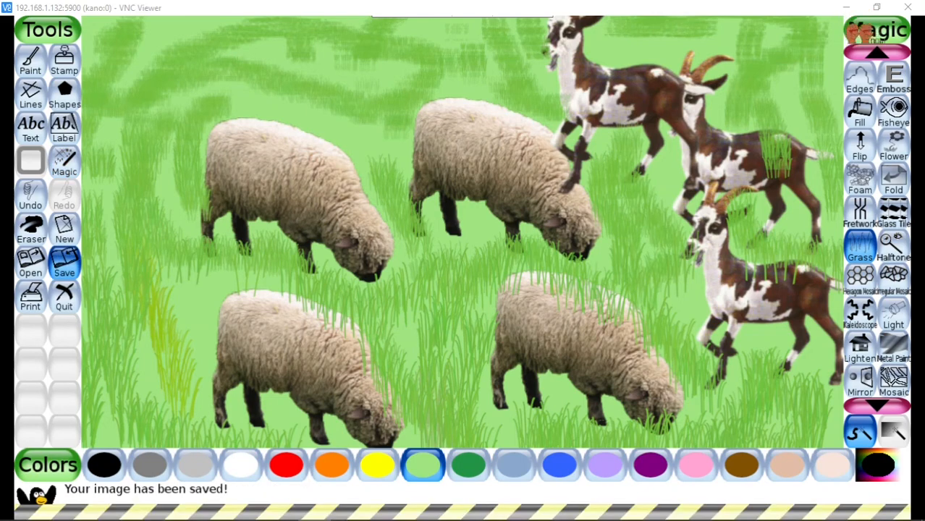